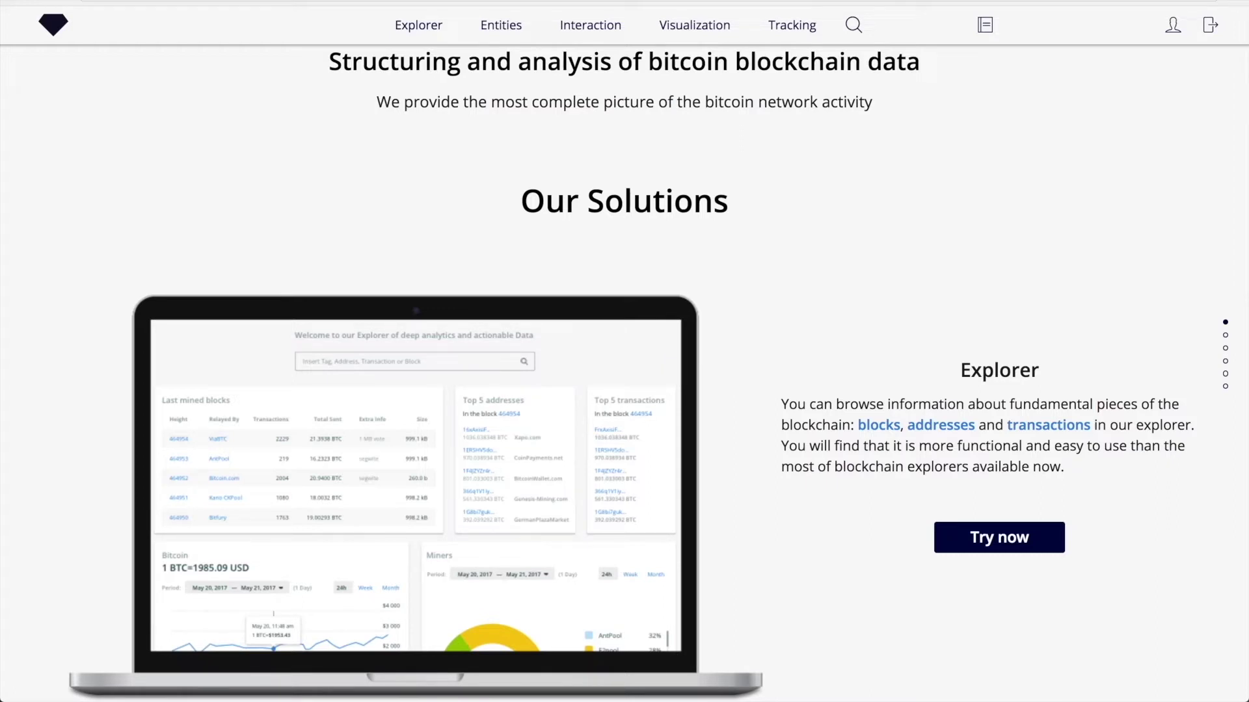
Open the Explorer page listing the latest mined blocks, top addresses and transactions.
click(435, 42)
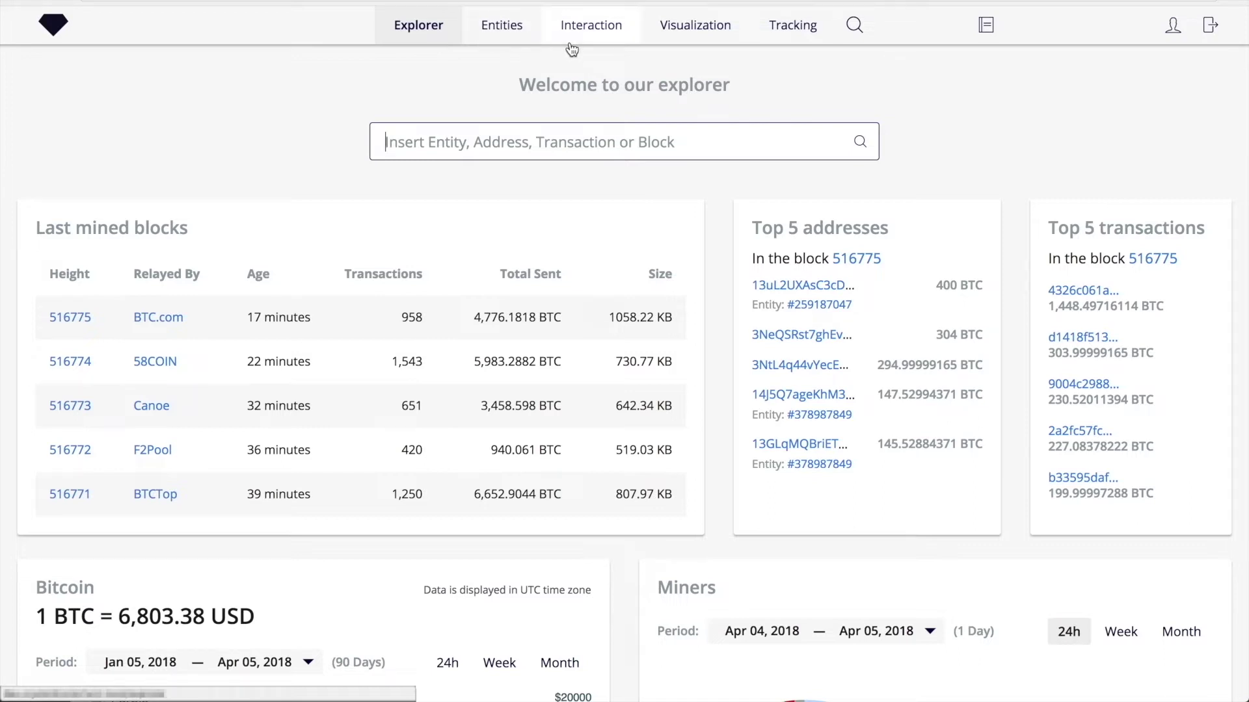
Search for WannaCry and open its Malware entity profile with 100% risk score.
click(551, 142)
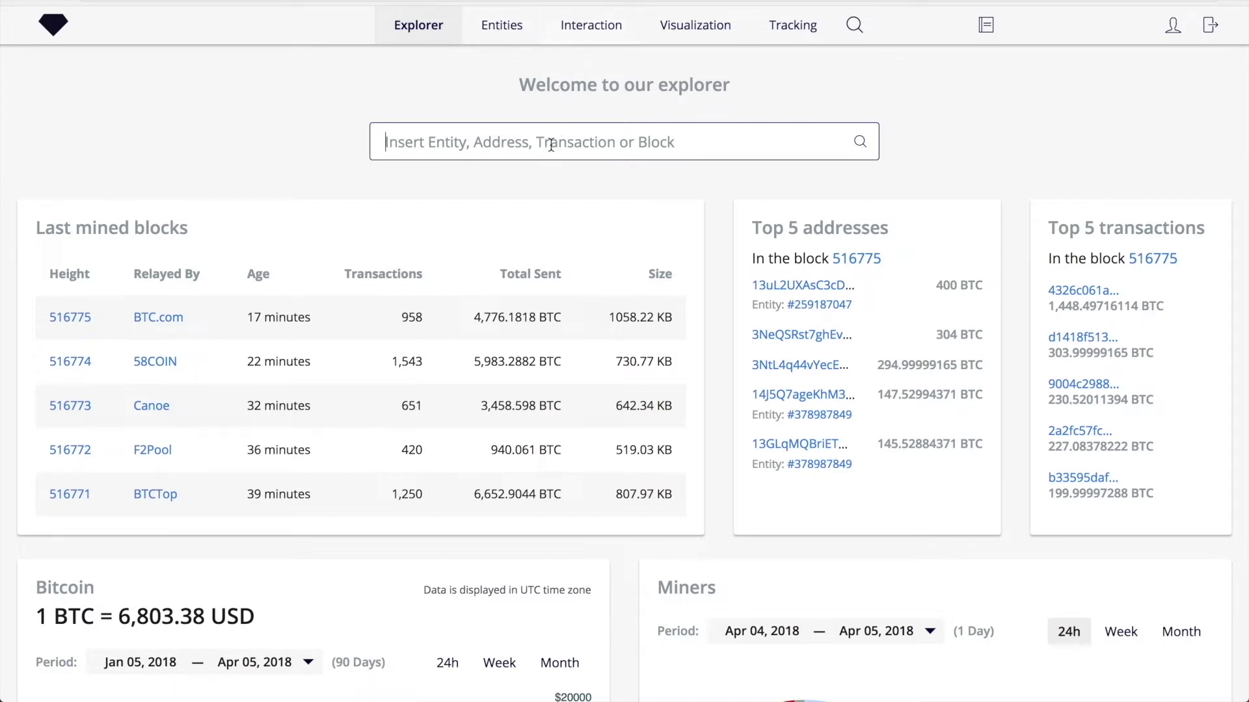
text(Wann)
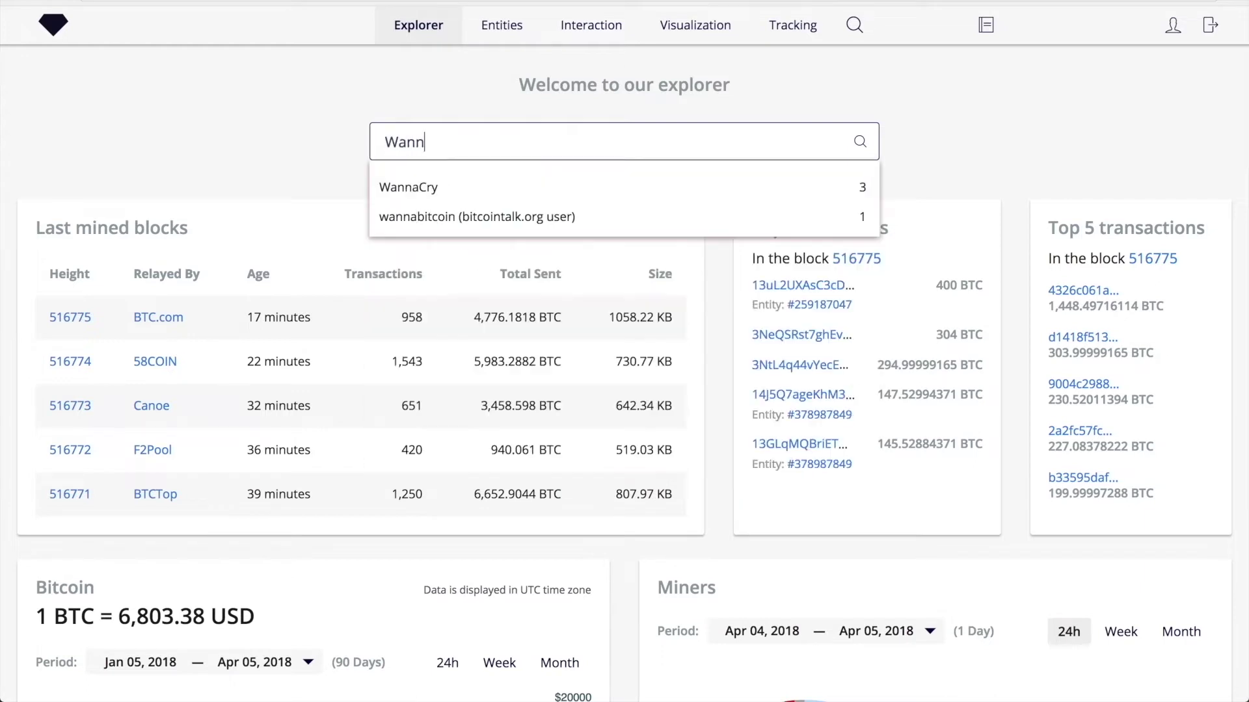
text(aCry)
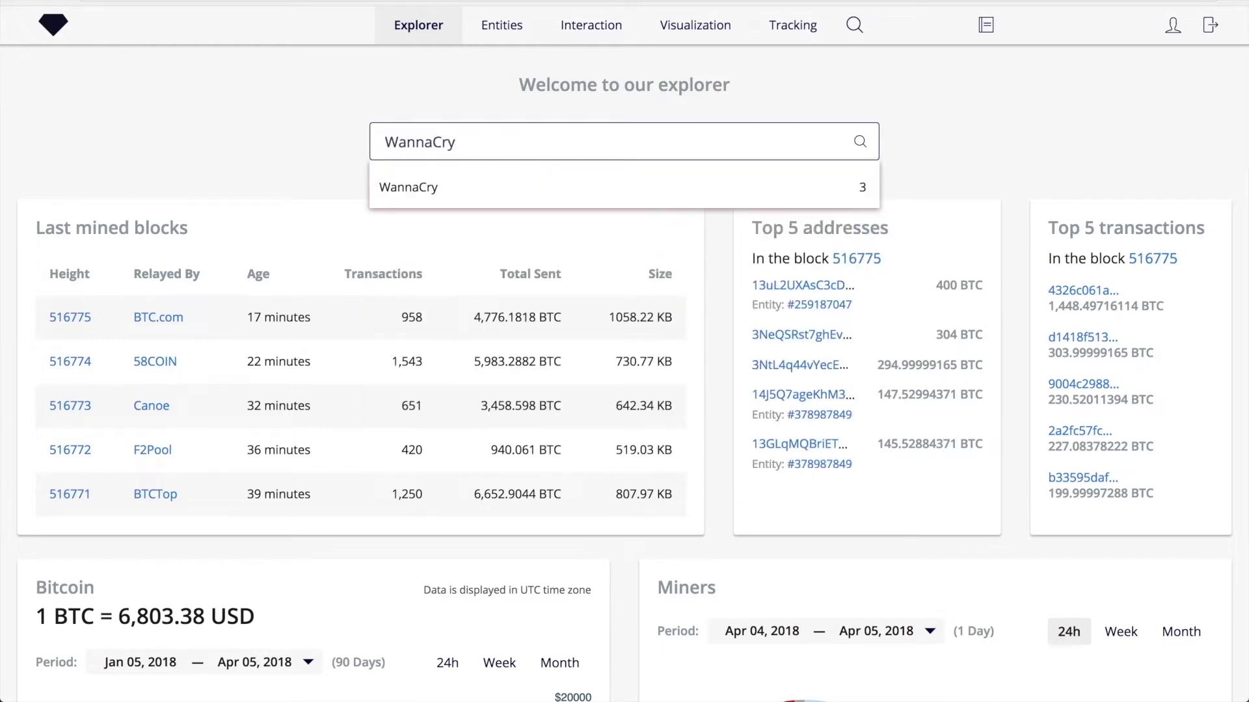
click(539, 187)
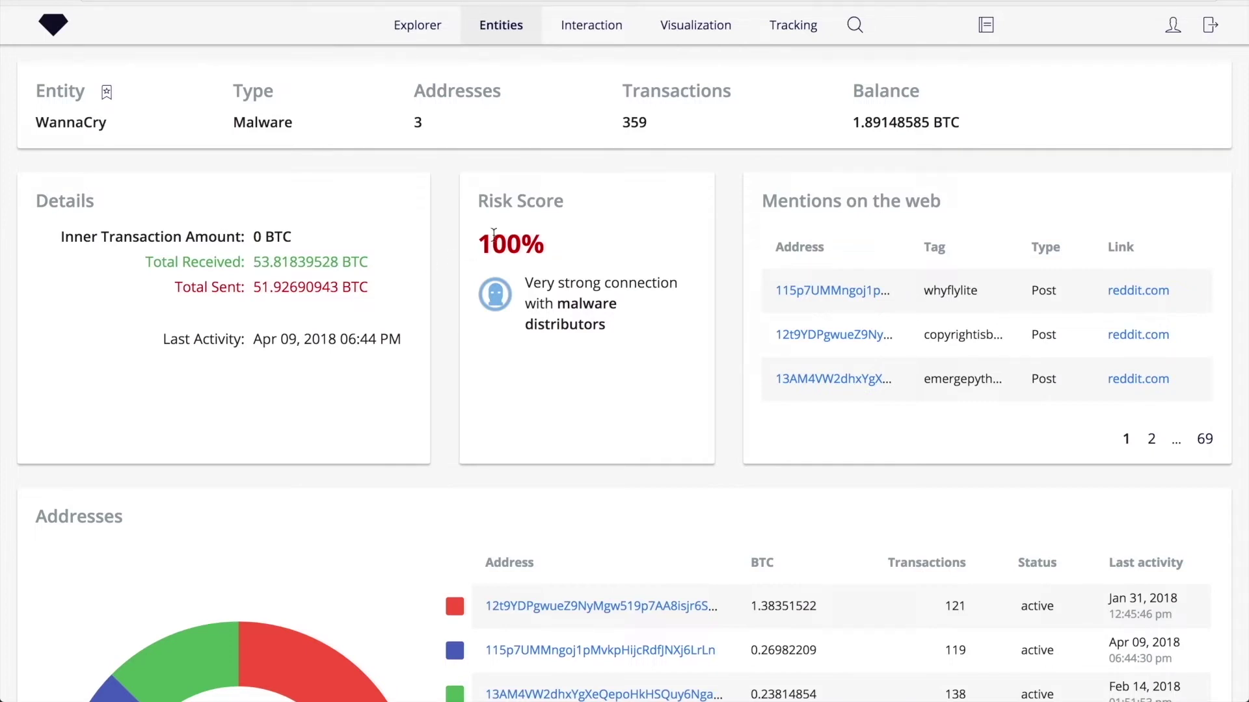
Open WannaCry's Aug 03, 2017 transaction of 10.07 BTC from page 3 of its transactions.
scroll(736, 177, down, 10)
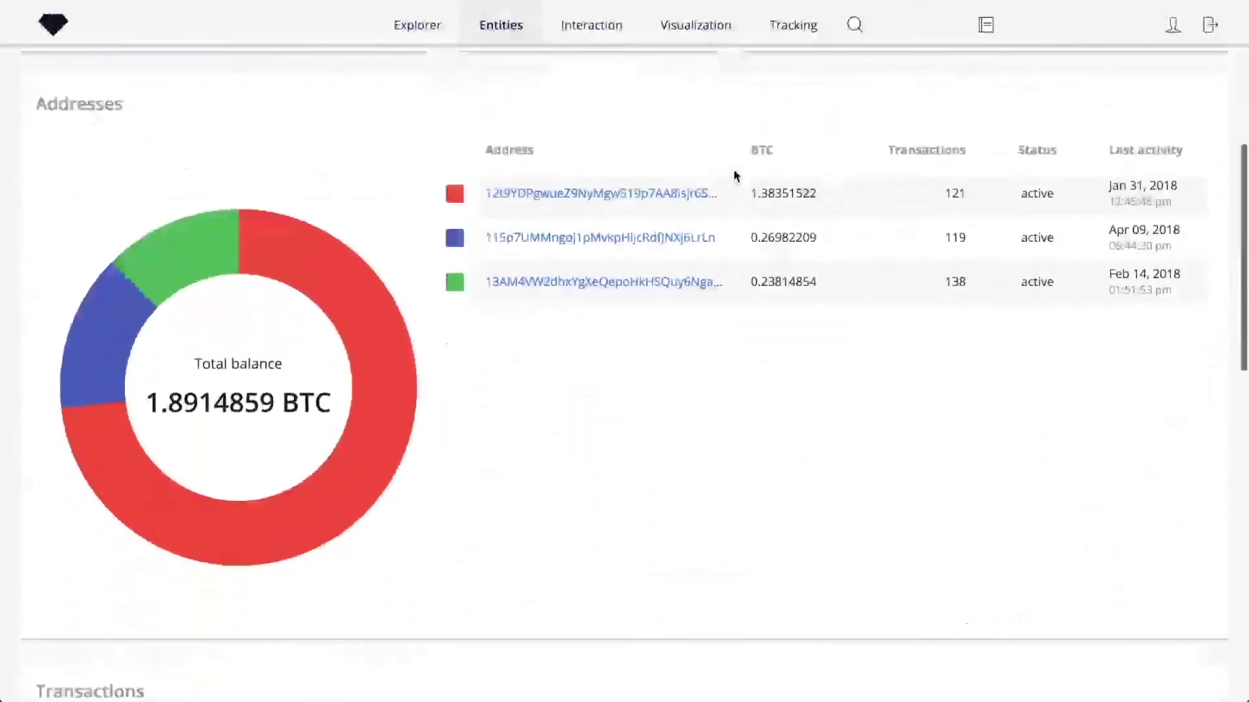
scroll(735, 174, down, 5)
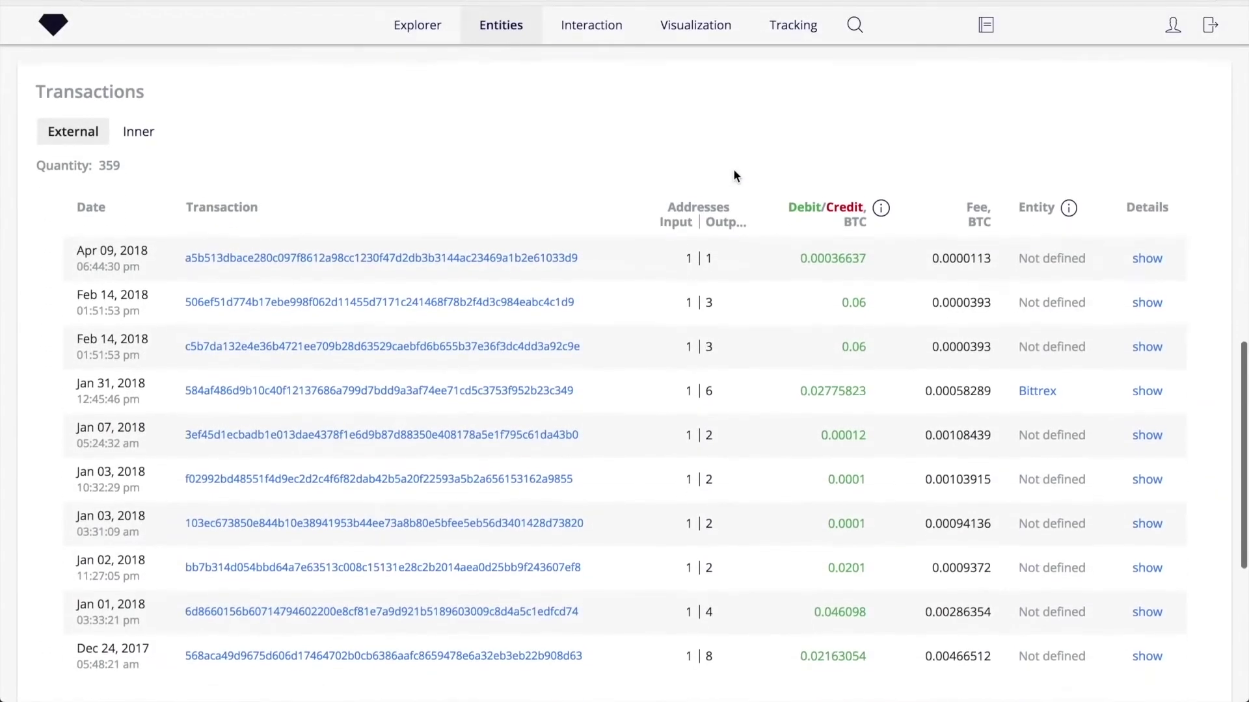
scroll(734, 171, up, 1)
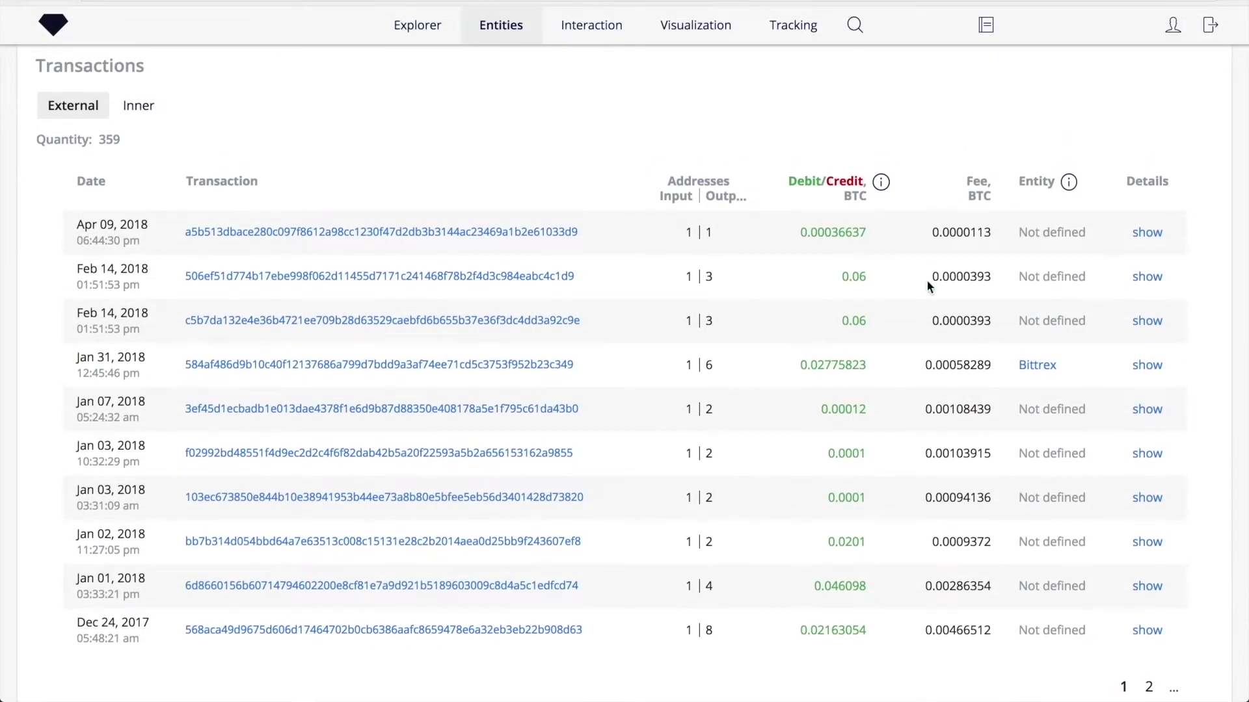
click(1148, 685)
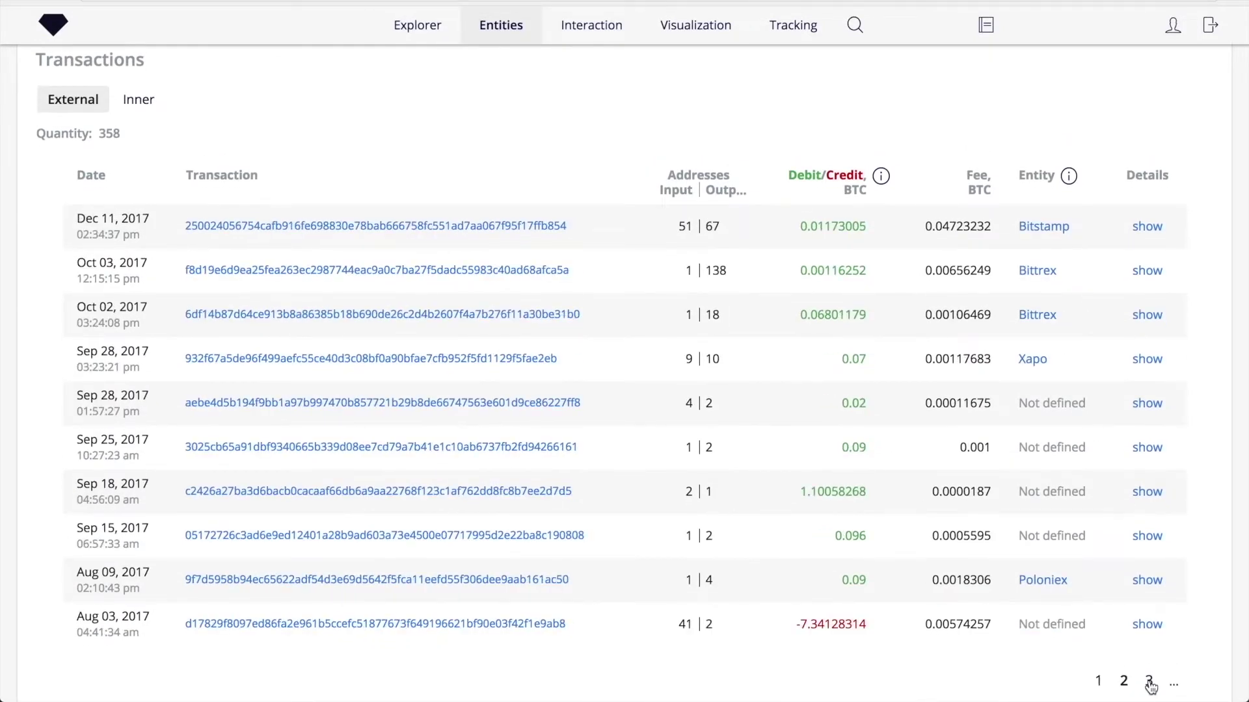
click(1148, 683)
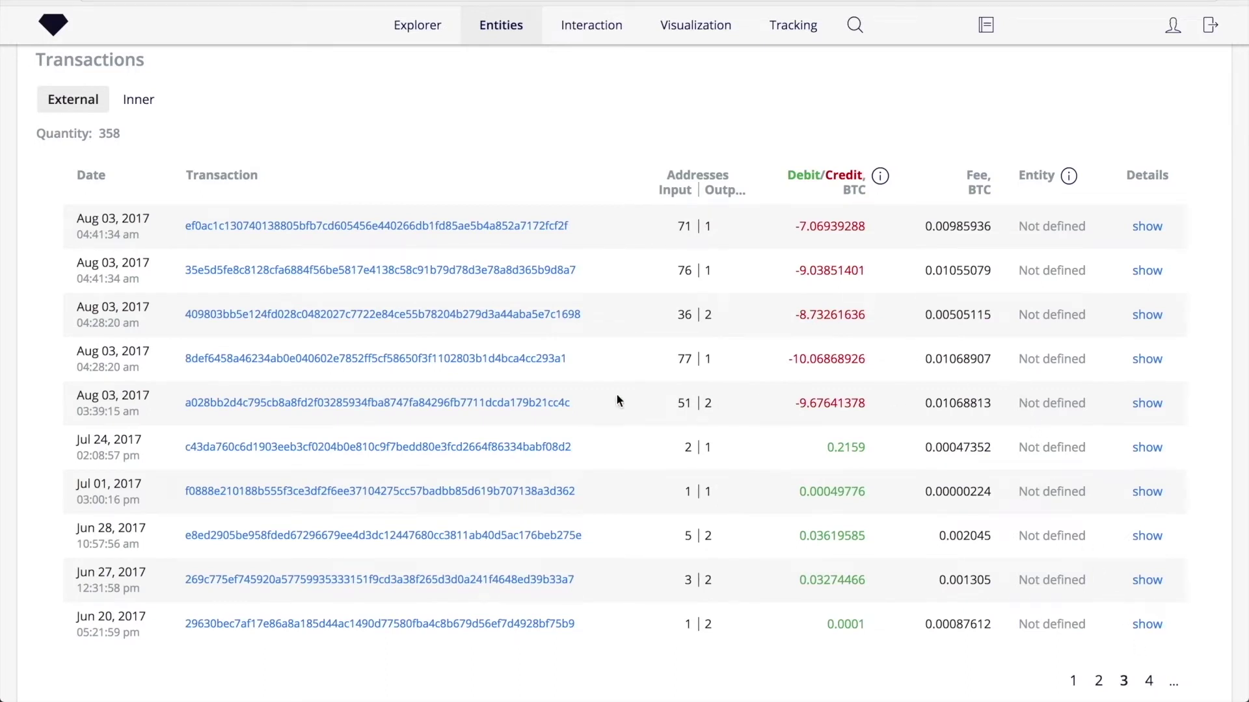
click(495, 372)
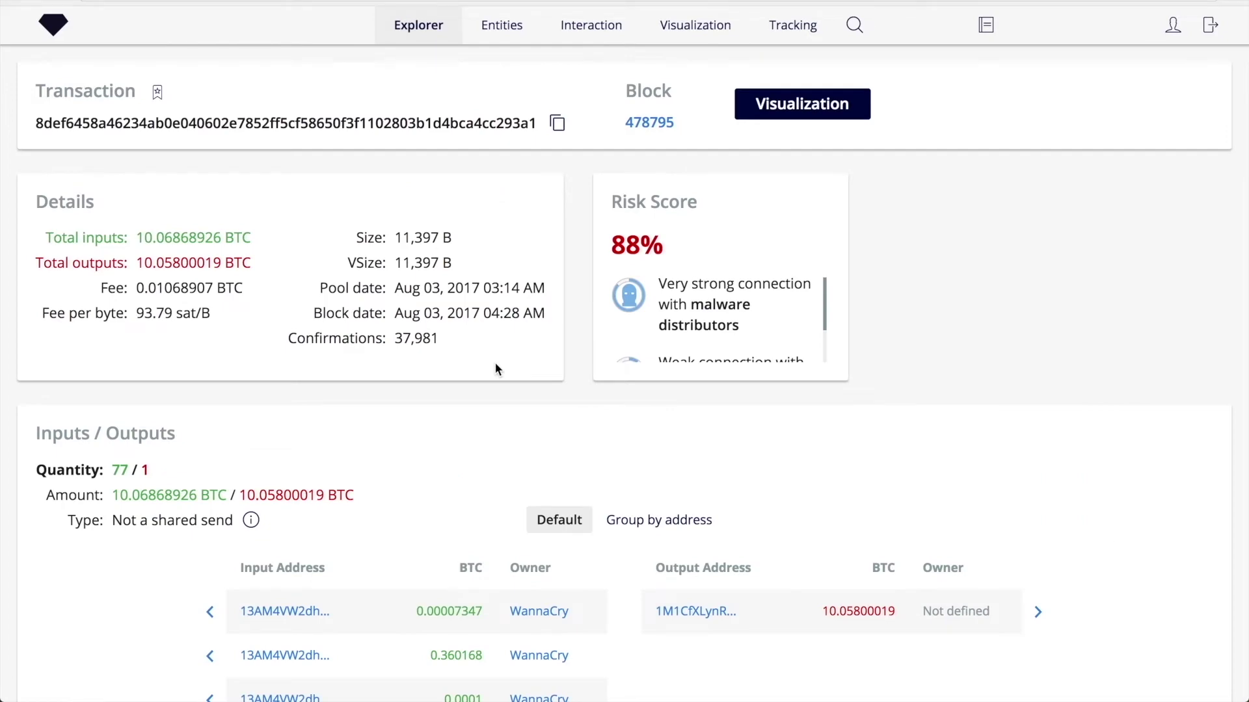
scroll(495, 369, down, 6)
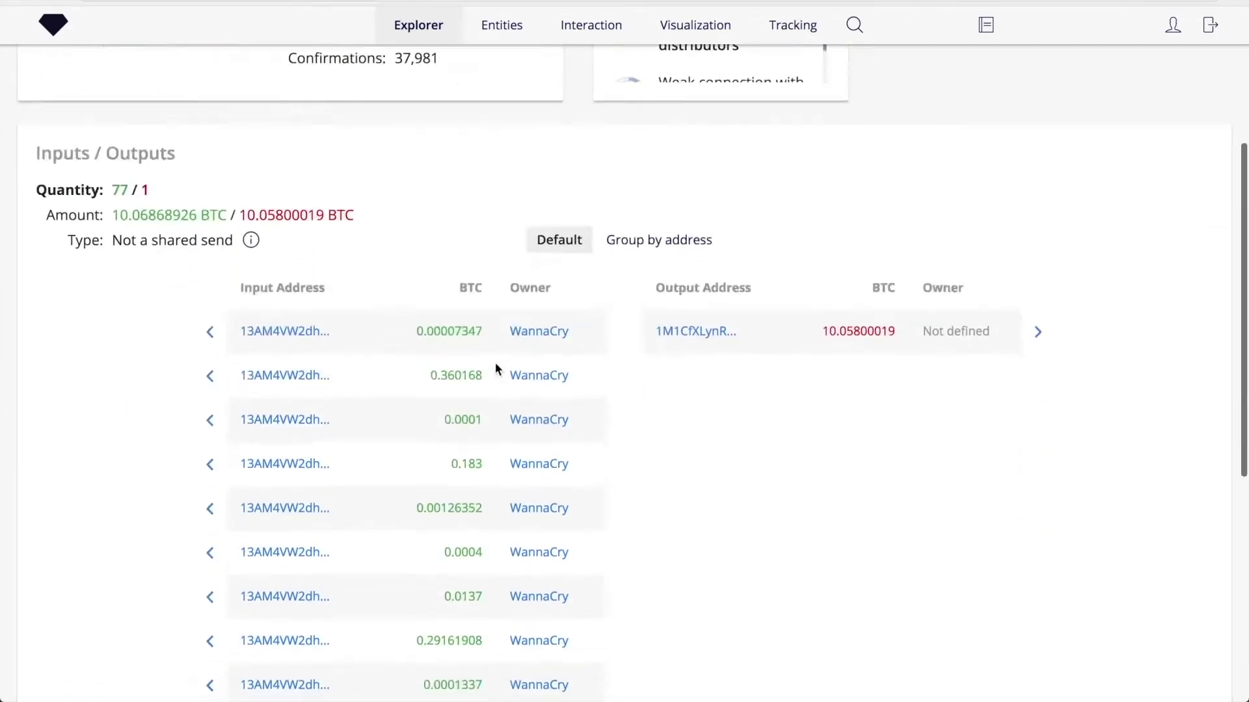
scroll(494, 369, up, 5)
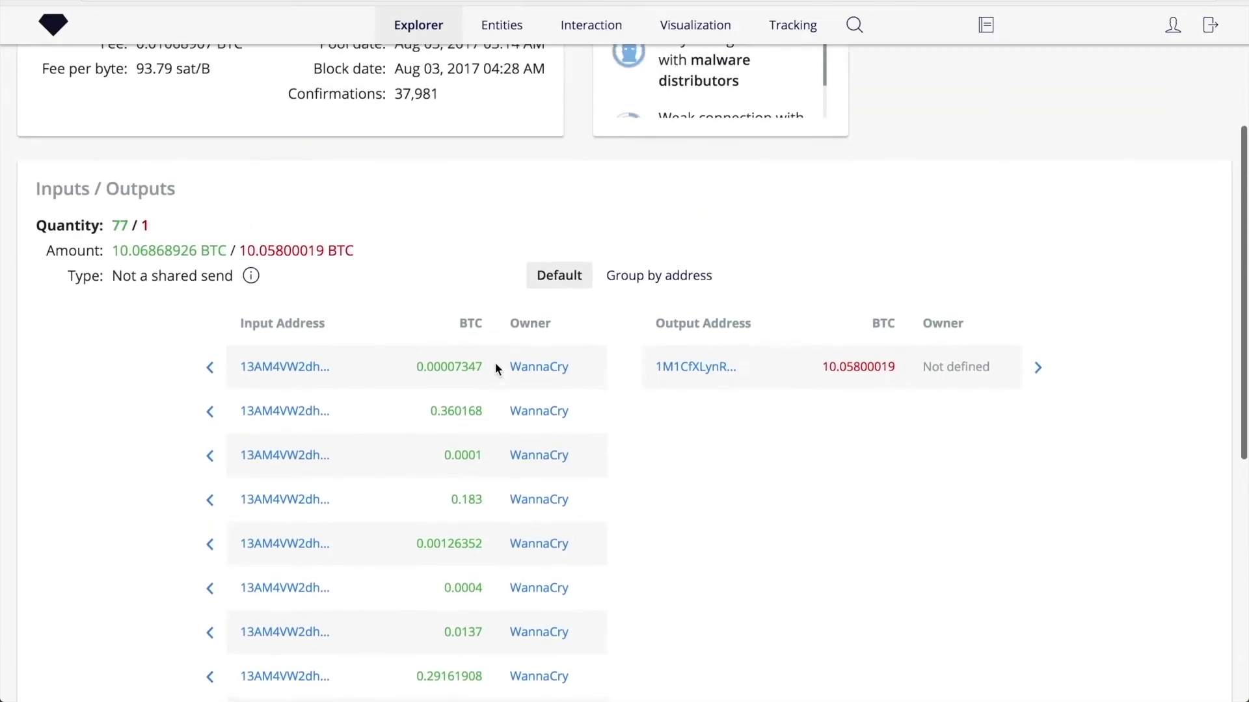
scroll(495, 369, up, 2)
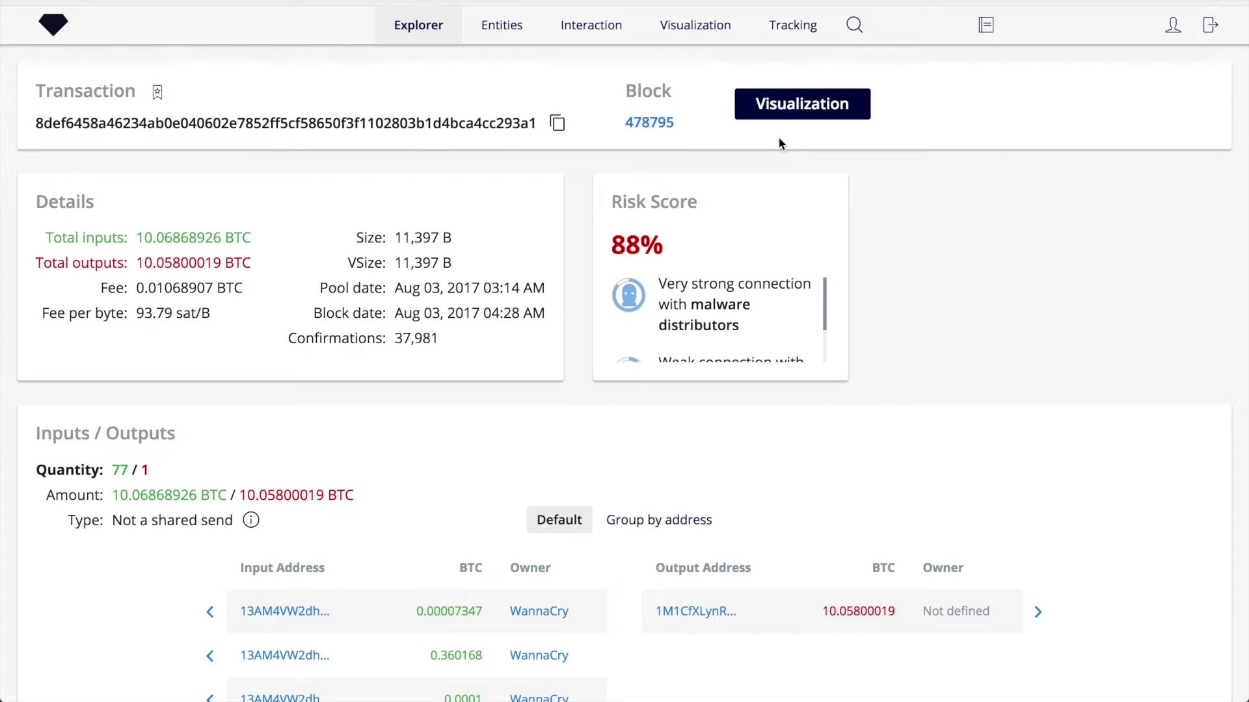
click(781, 116)
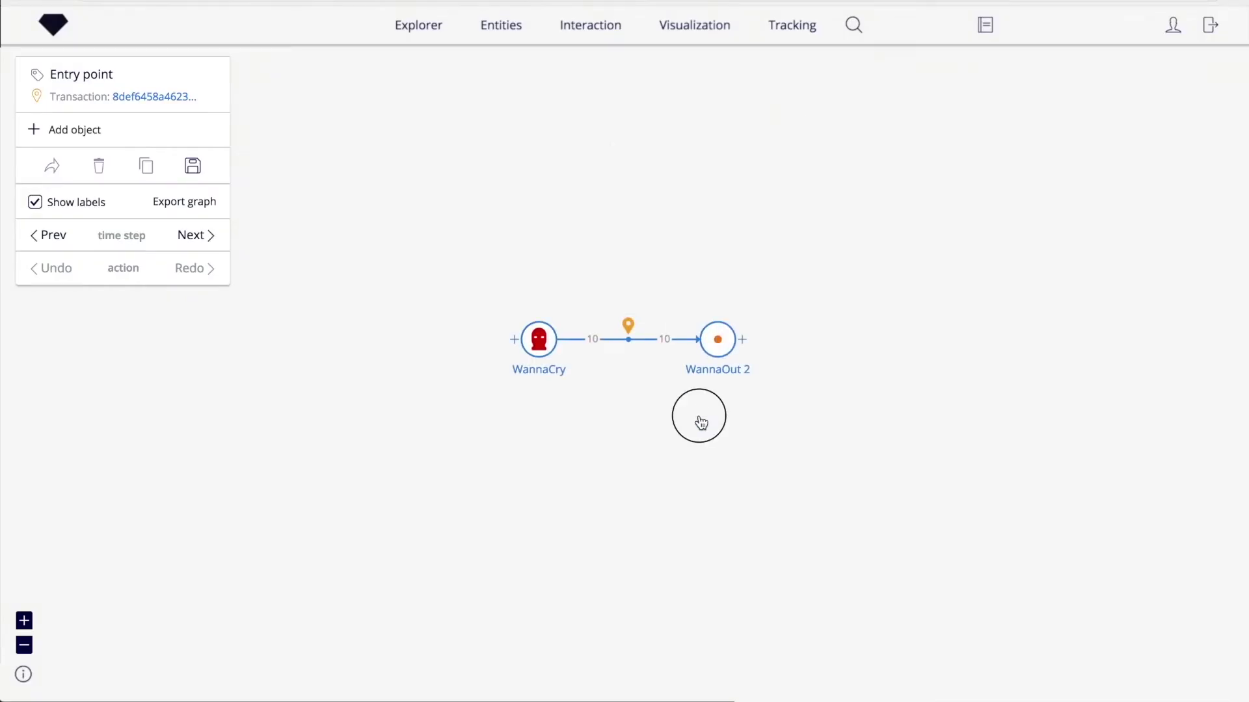
drag(700, 424, 388, 454)
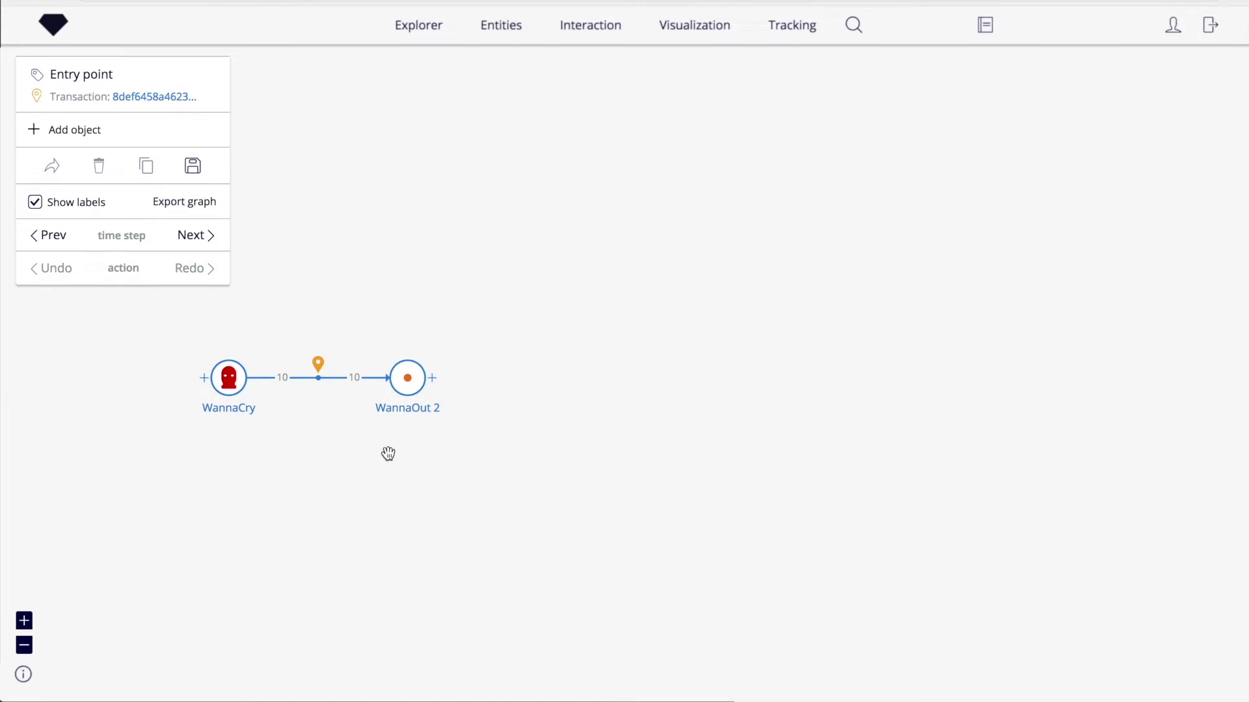
click(432, 378)
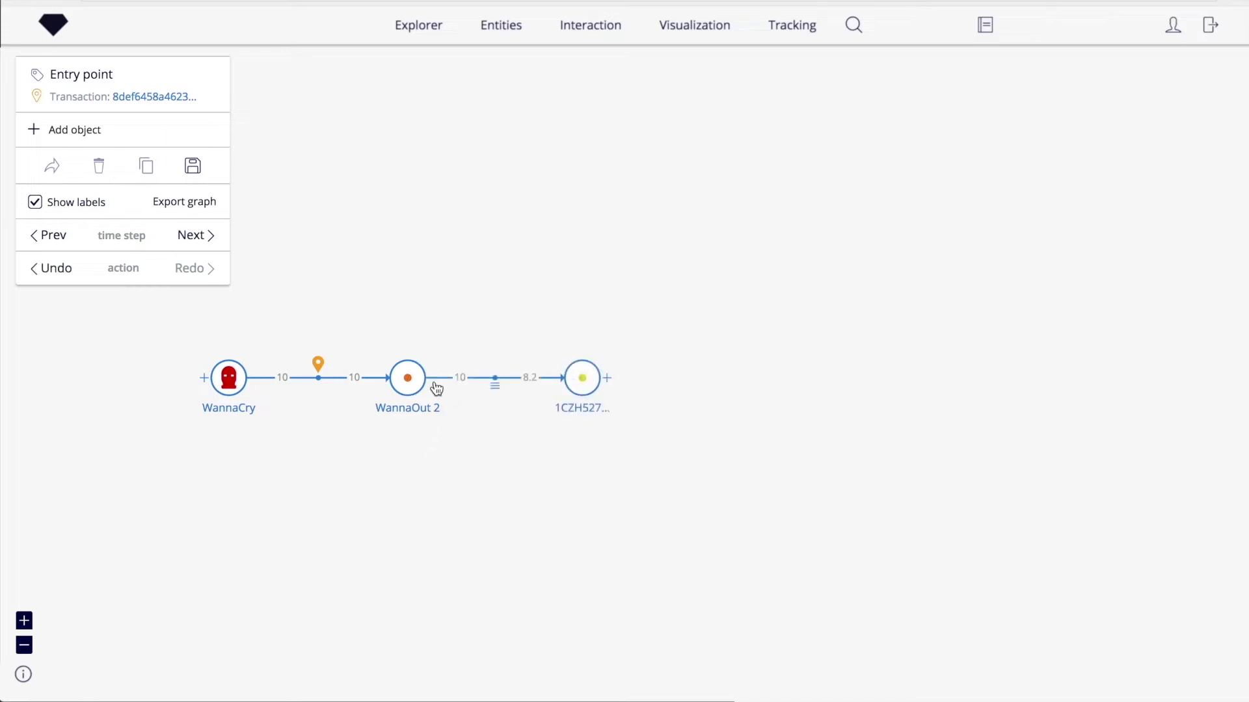
click(607, 378)
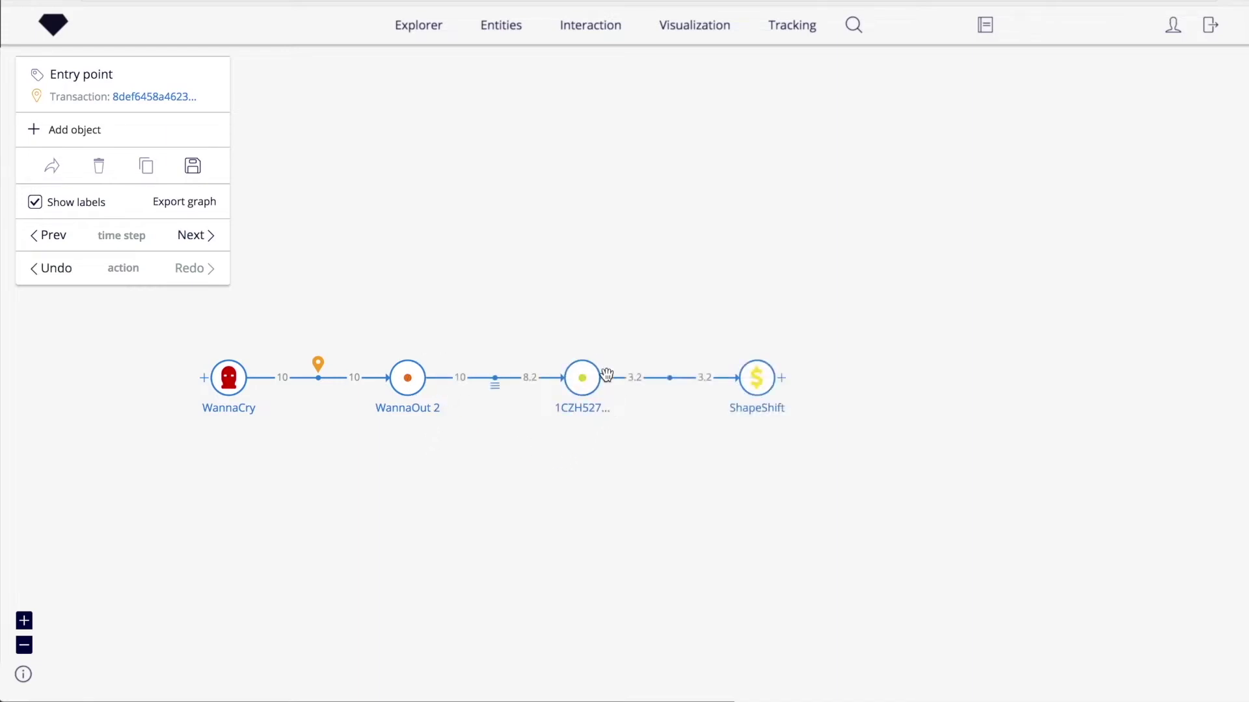
click(497, 381)
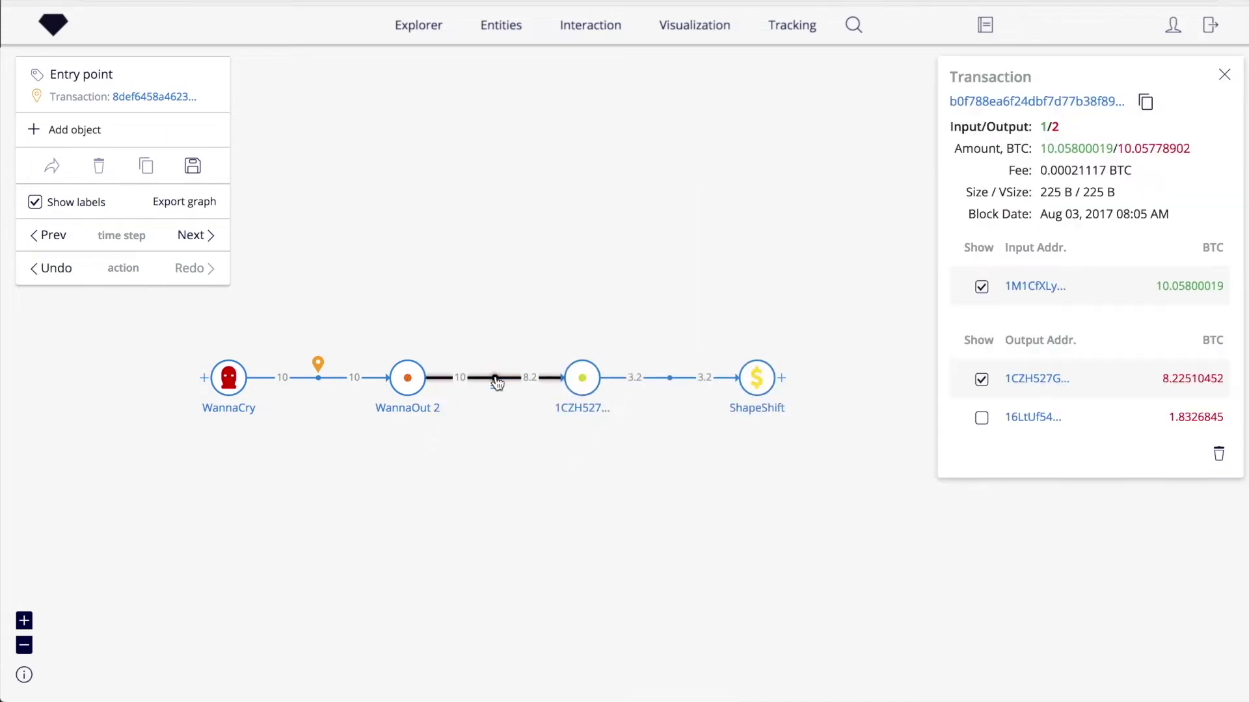
click(982, 418)
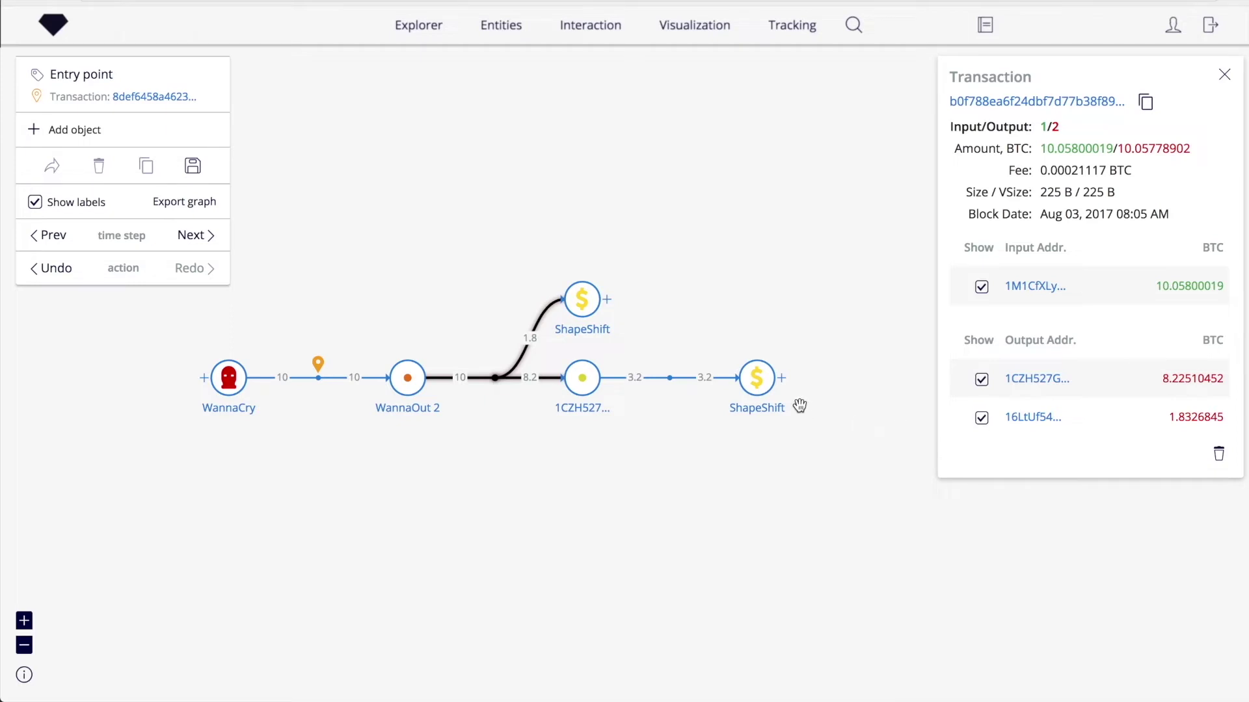
Paste six Aug 03, 2017 WannaCry transaction hashes into Tracking and start tracking with 3% and 0.1 BTC thresholds.
mouse_move(761, 383)
click(792, 24)
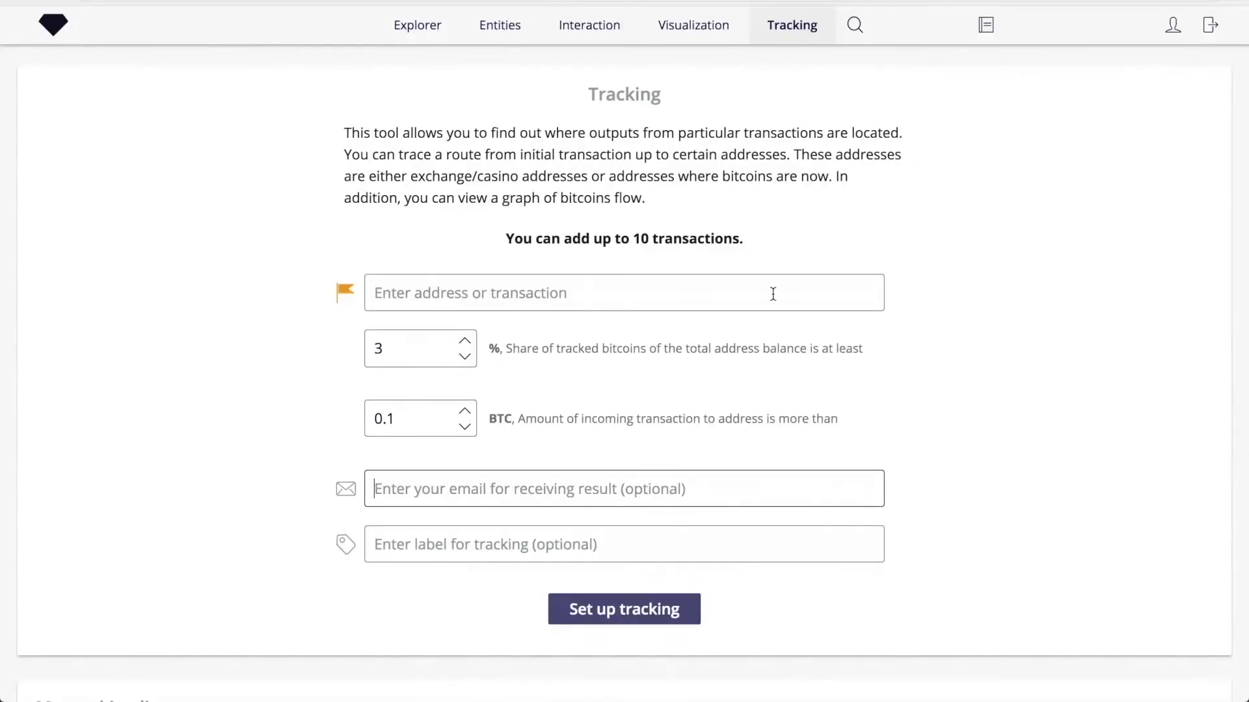
click(773, 294)
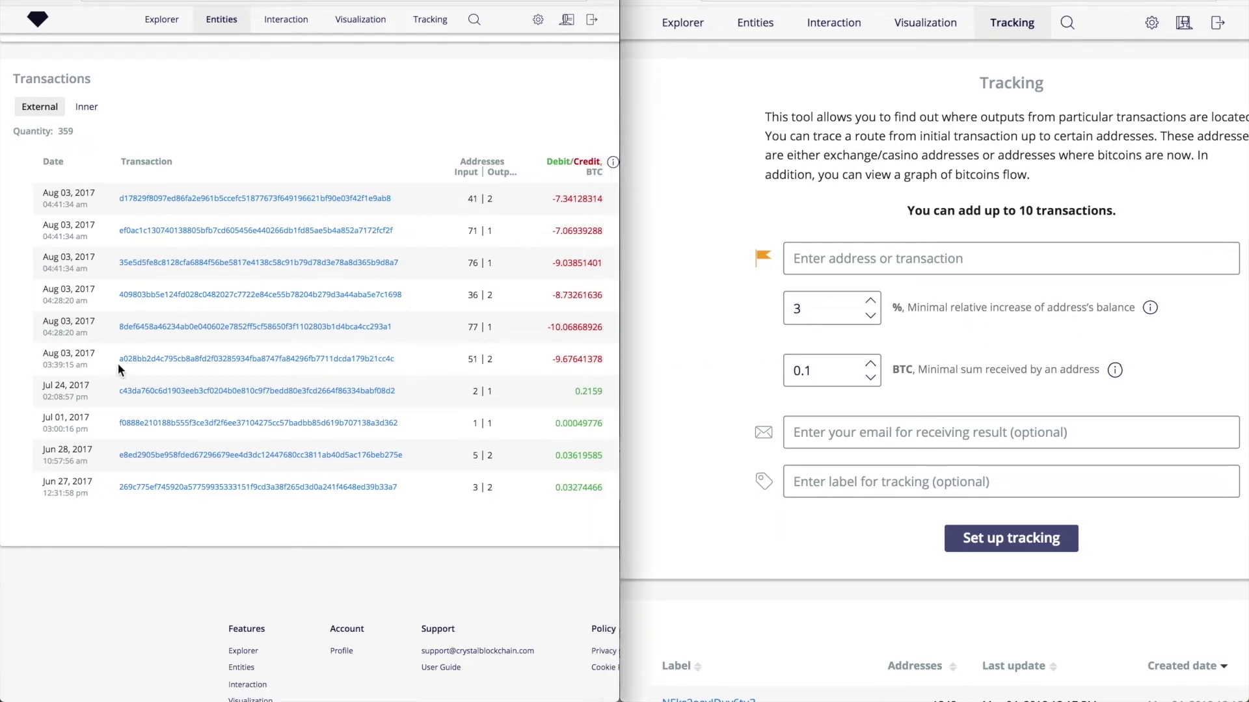
drag(118, 361, 395, 360)
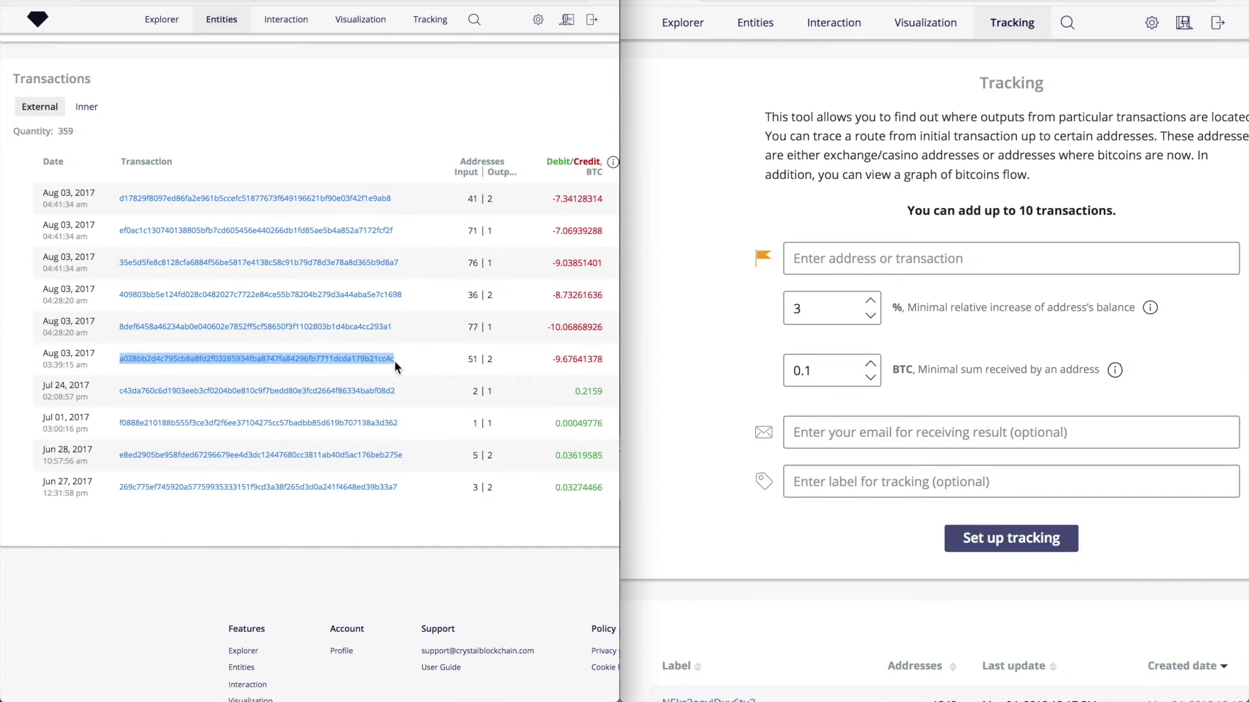
click(1228, 260)
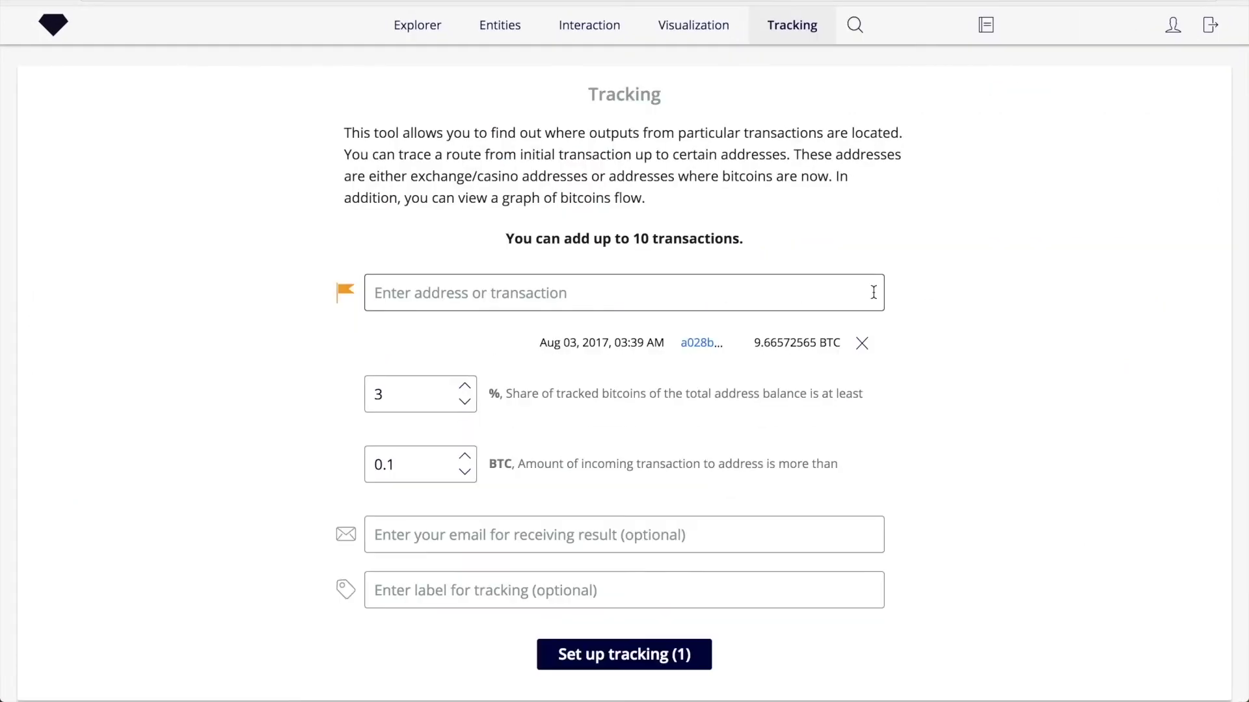
click(873, 292)
key(ctrl+v)
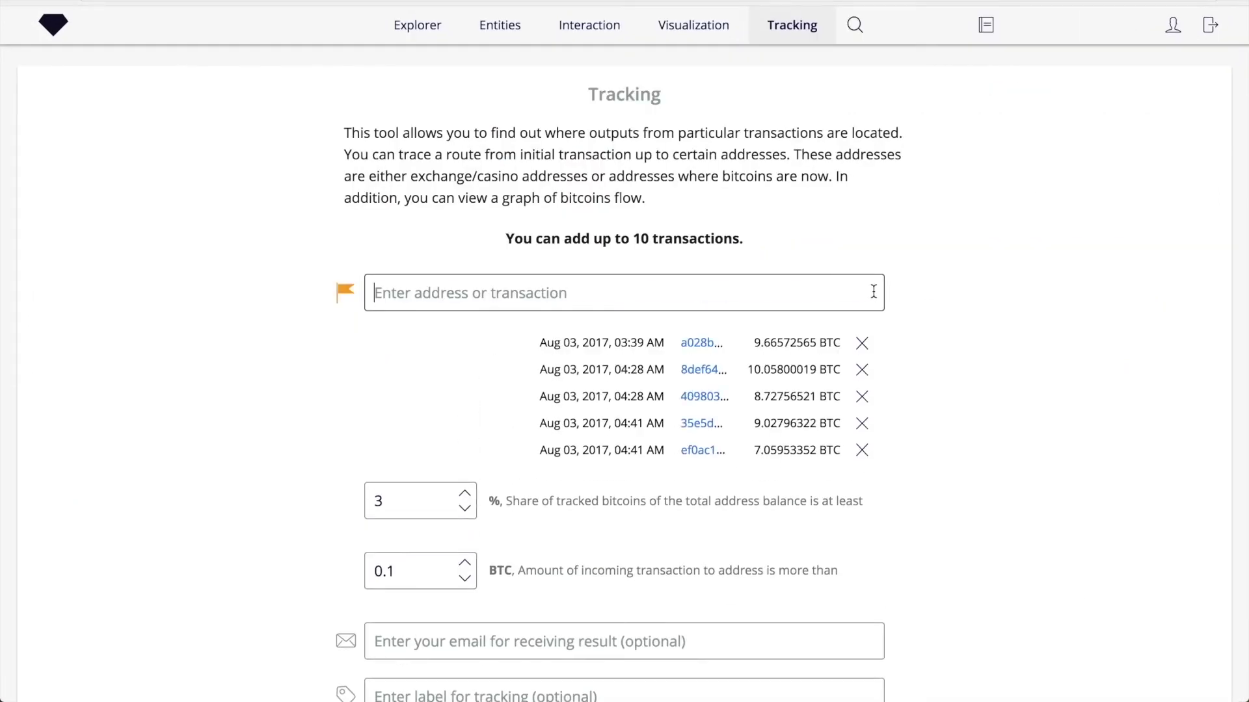
scroll(874, 292, down, 1)
scroll(873, 292, down, 3)
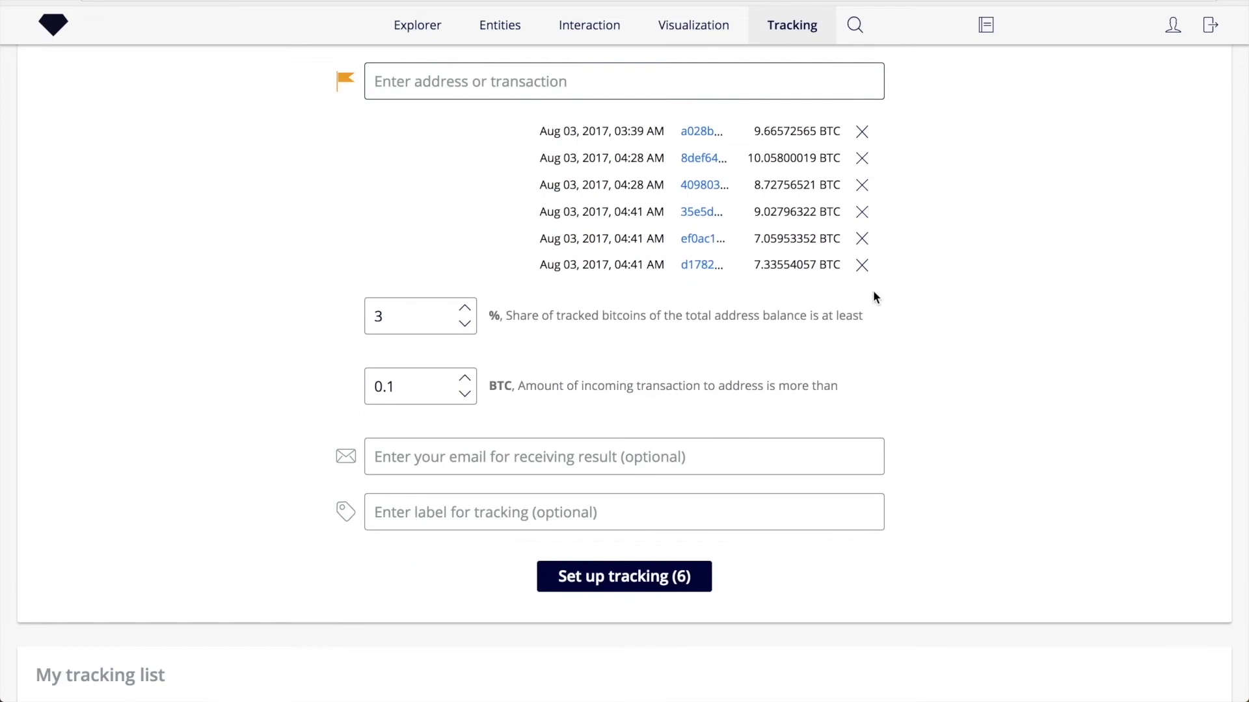
click(669, 583)
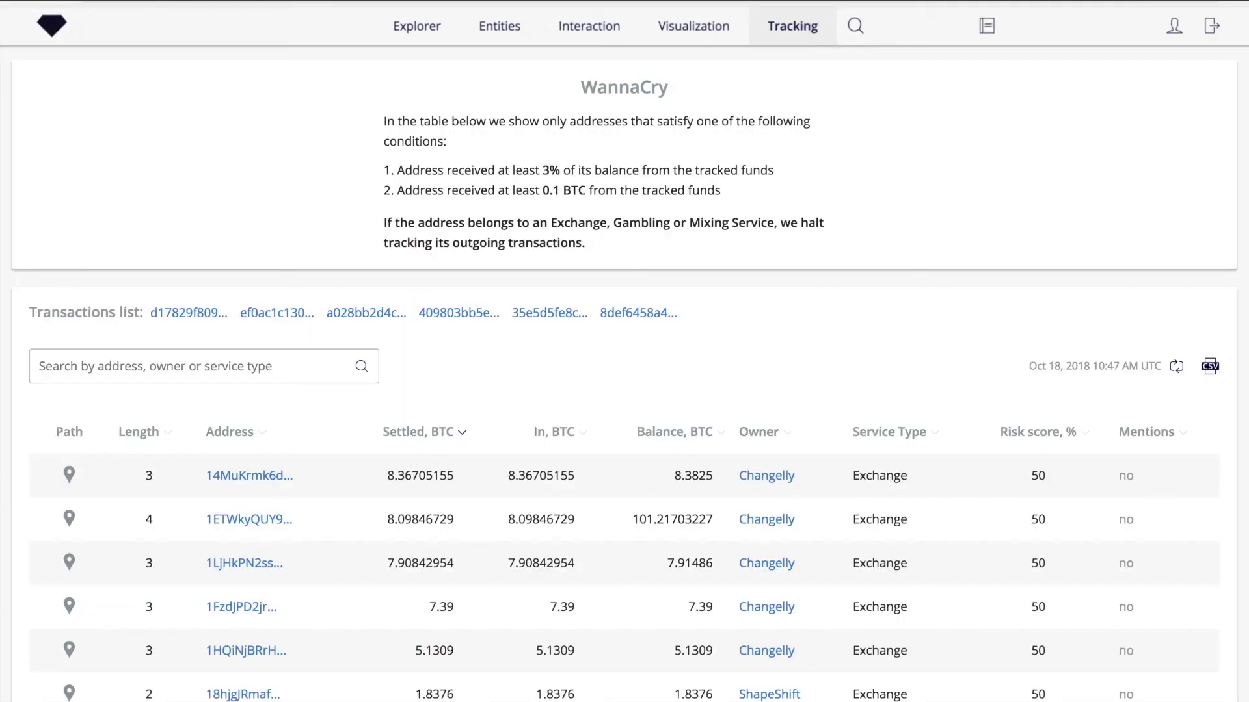
Review the tracking results and show the main path to the top Changelly address.
scroll(440, 353, down, 5)
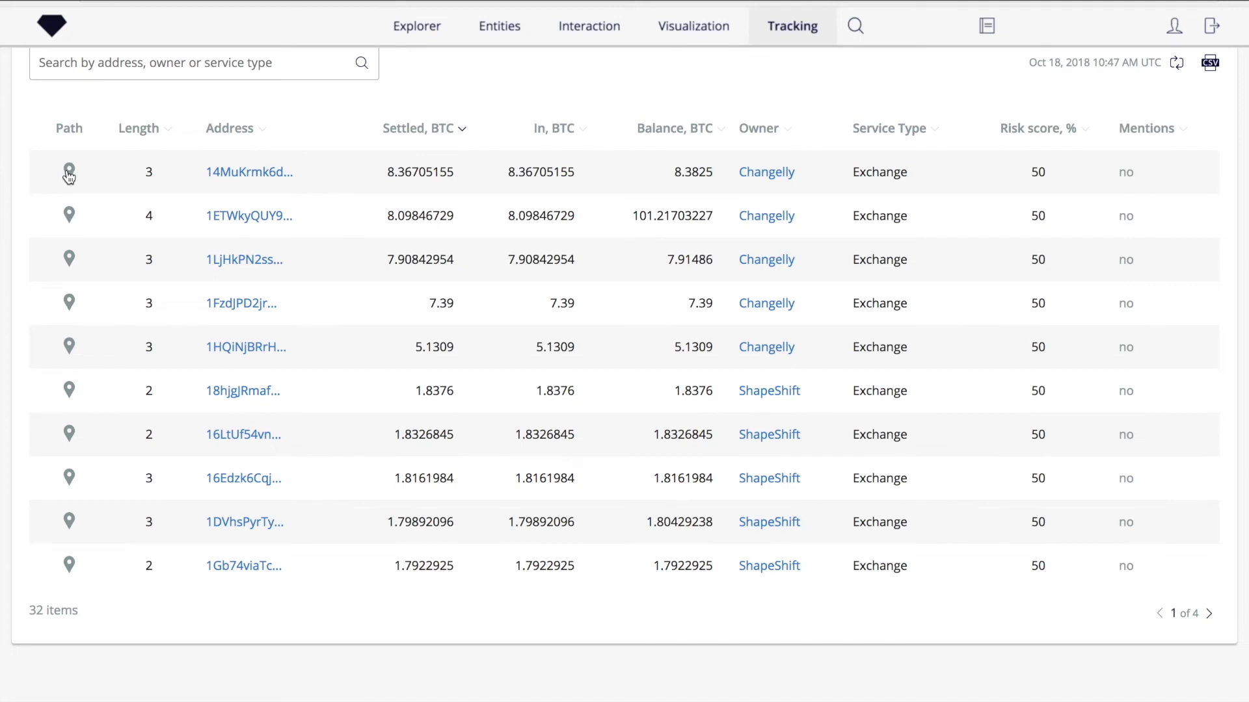
click(69, 173)
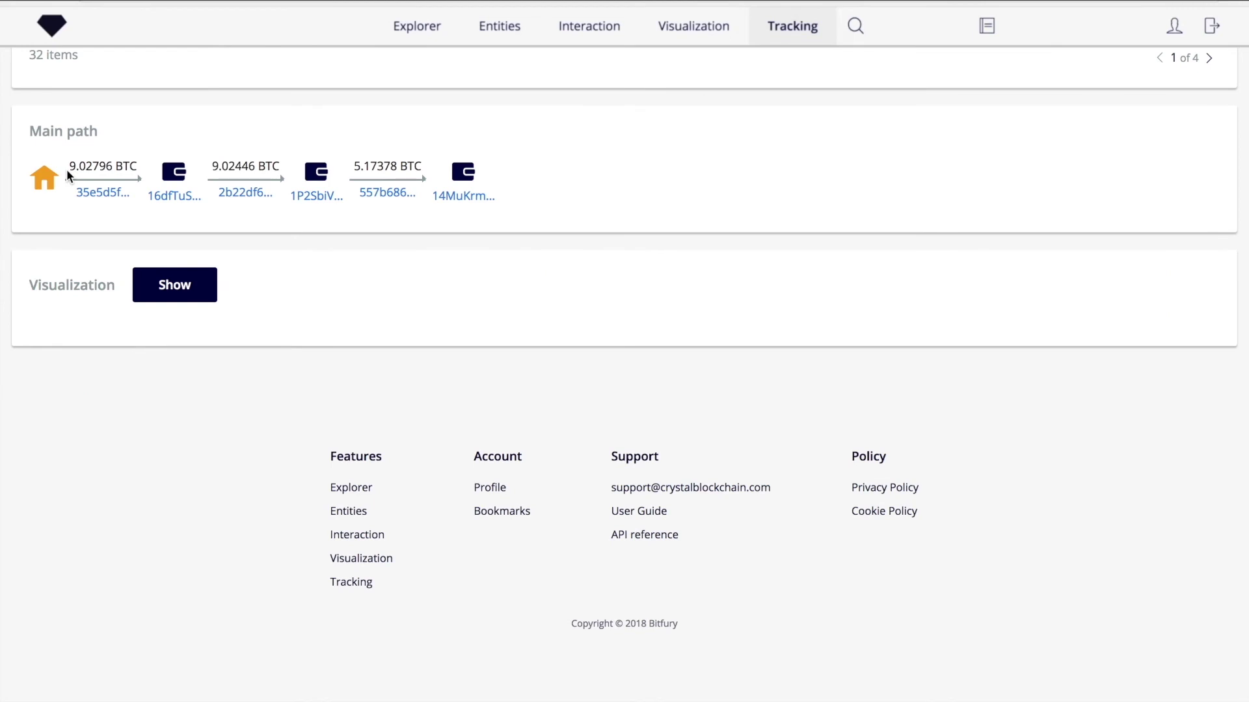
Display the funds flow graph, zoomed in and panned so all nodes fit.
click(159, 289)
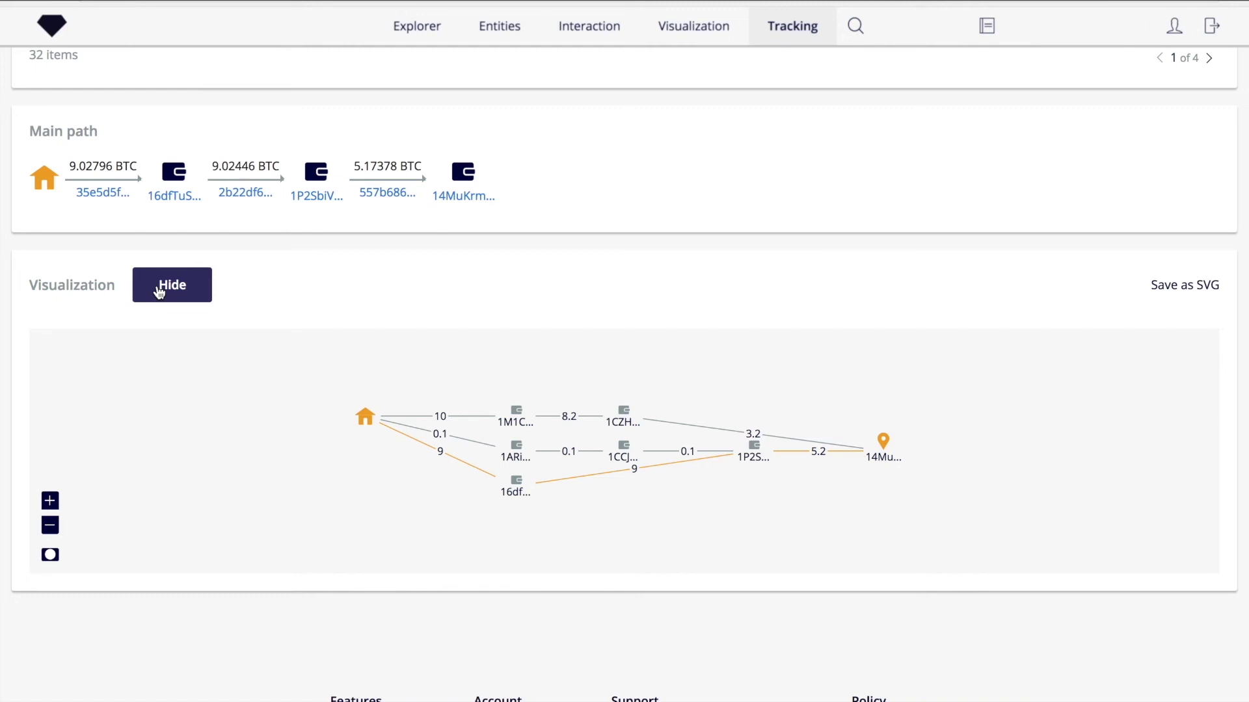
click(51, 501)
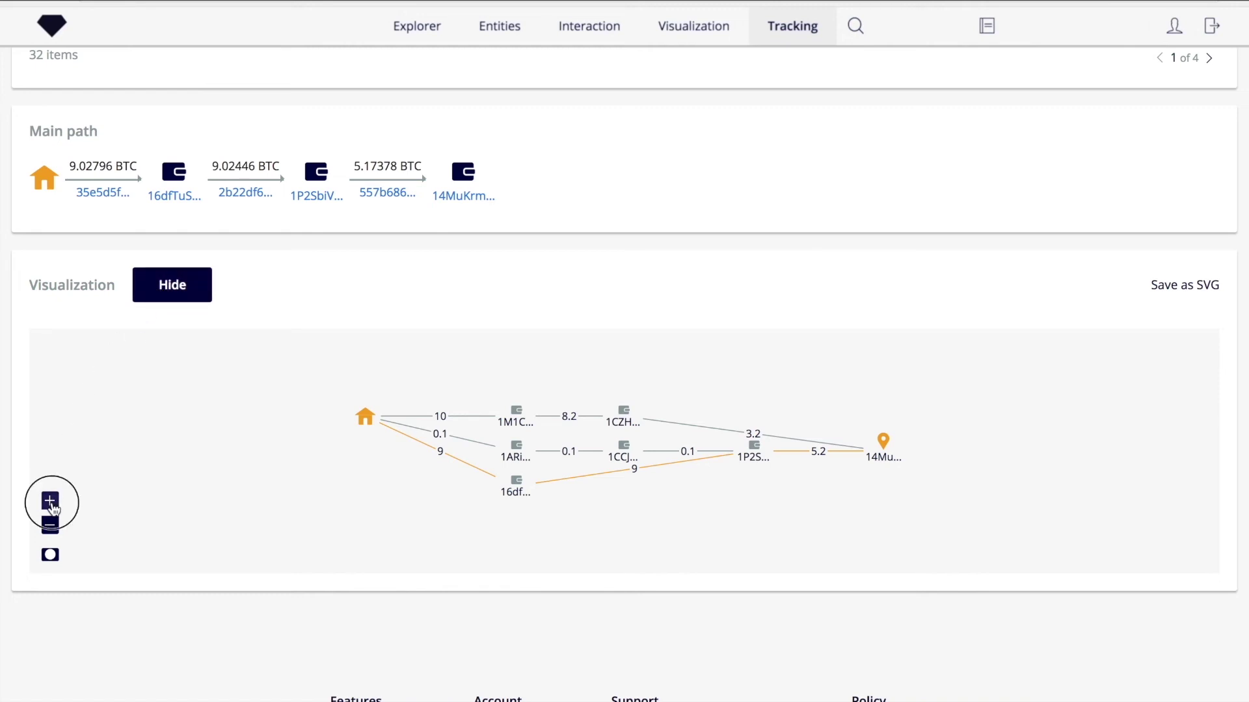
drag(630, 546, 511, 552)
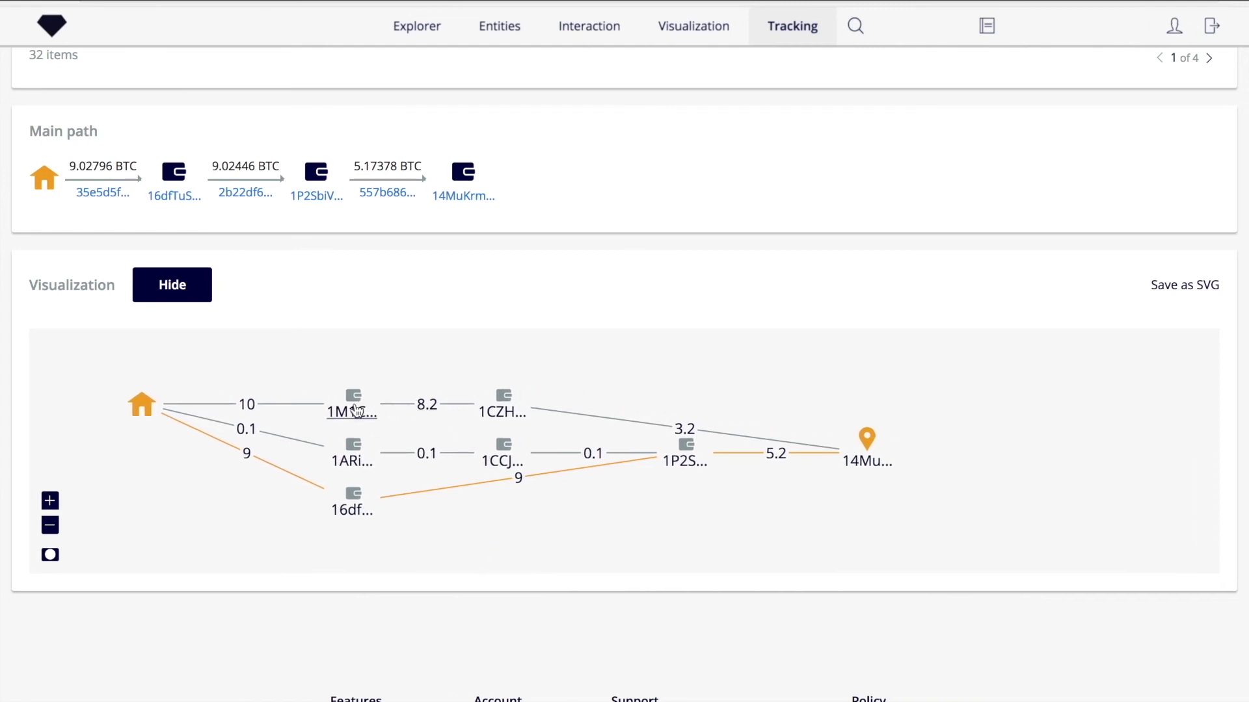
Inspect the 10 BTC node's address page, return to the graph, and export it as SVG.
mouse_move(350, 420)
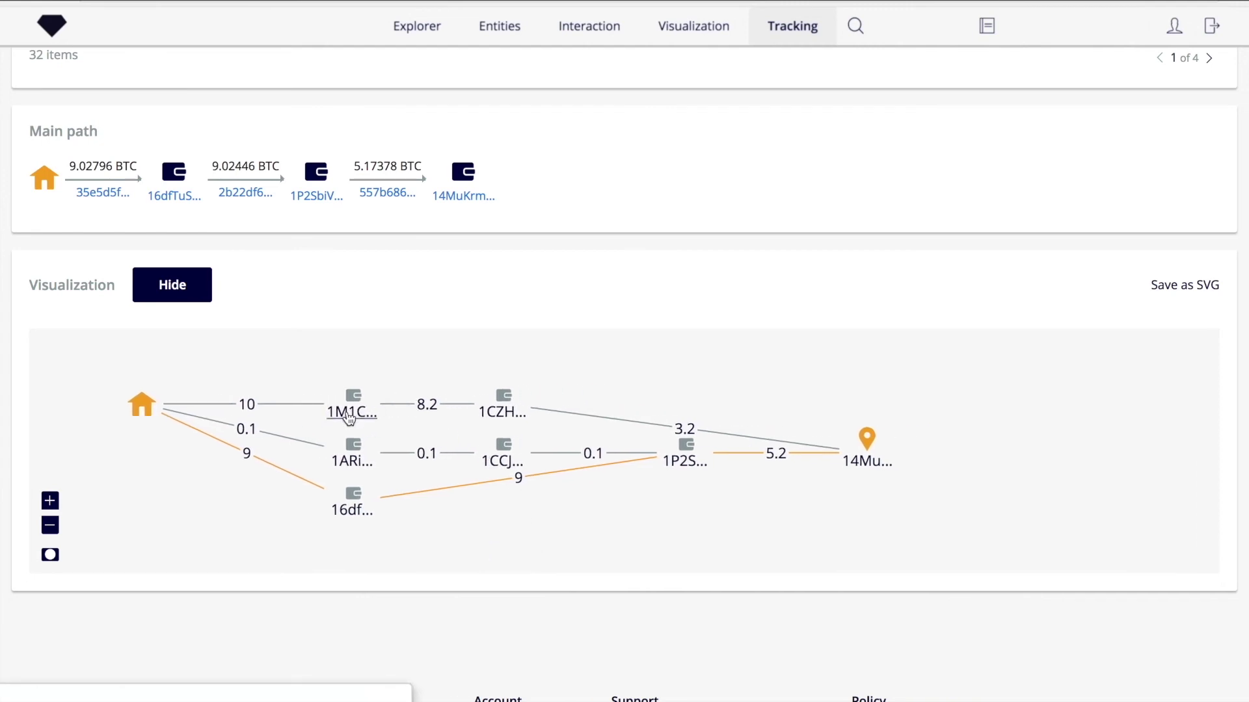
click(349, 419)
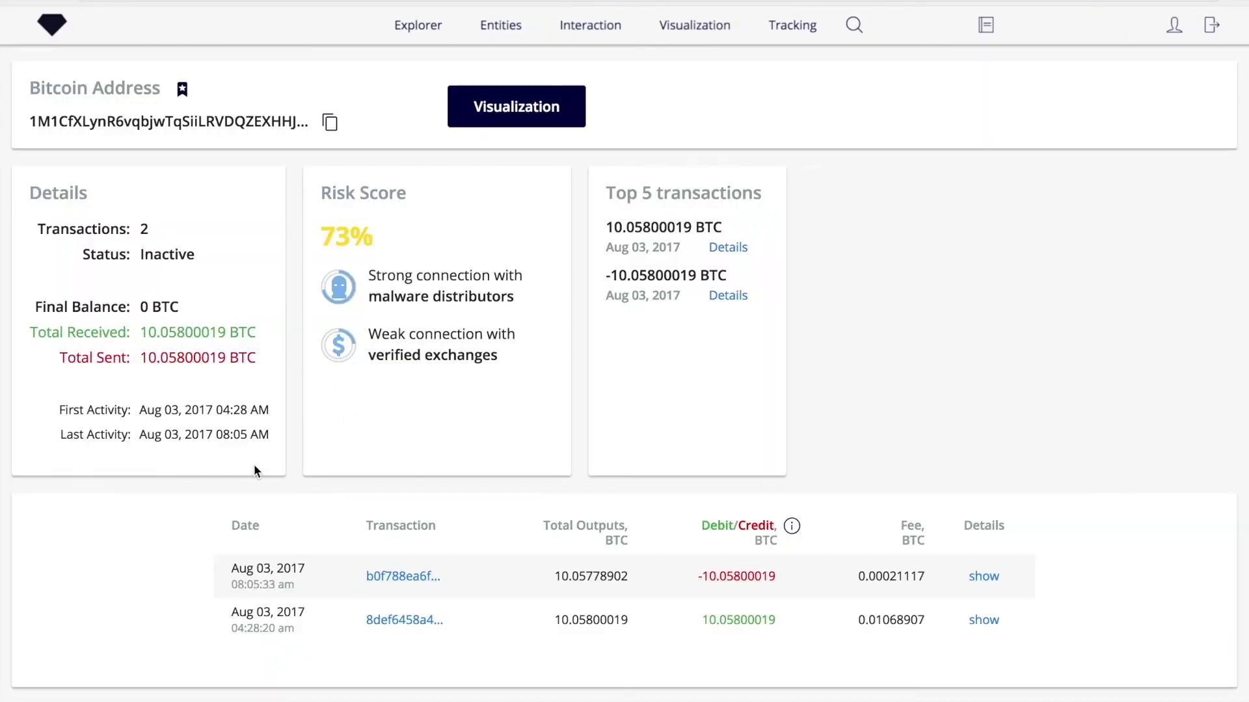
key(alt+Left)
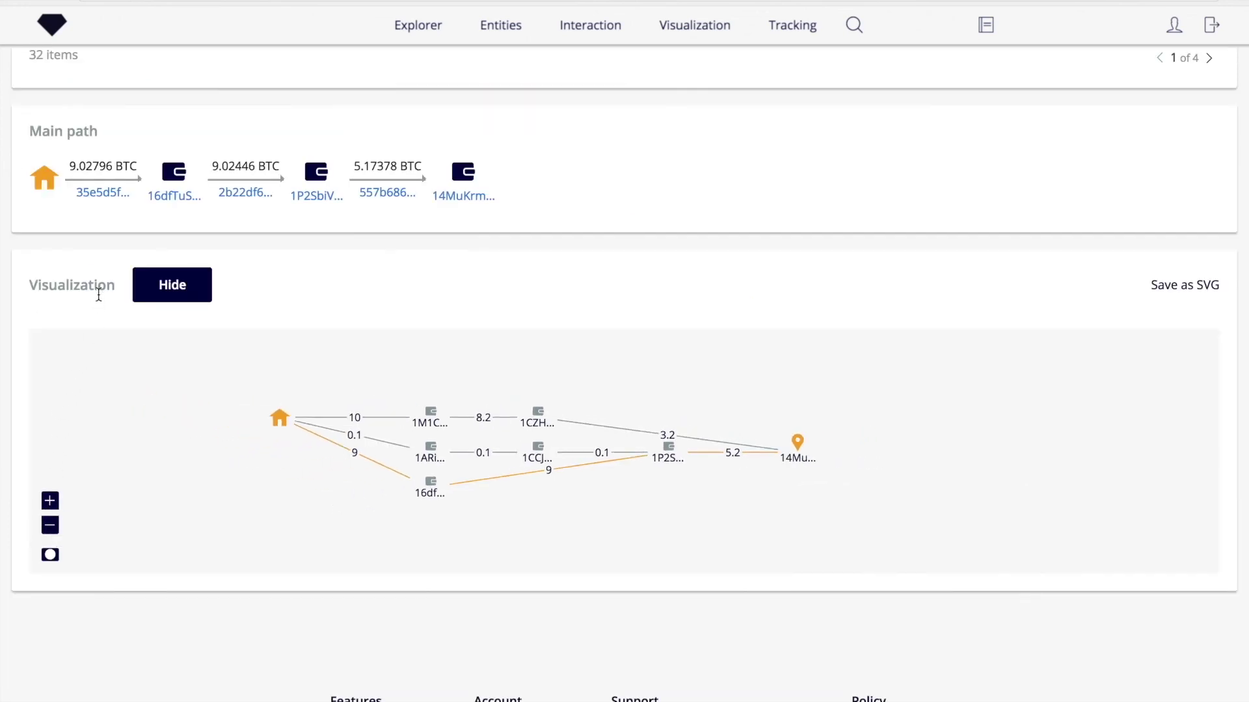
click(1165, 289)
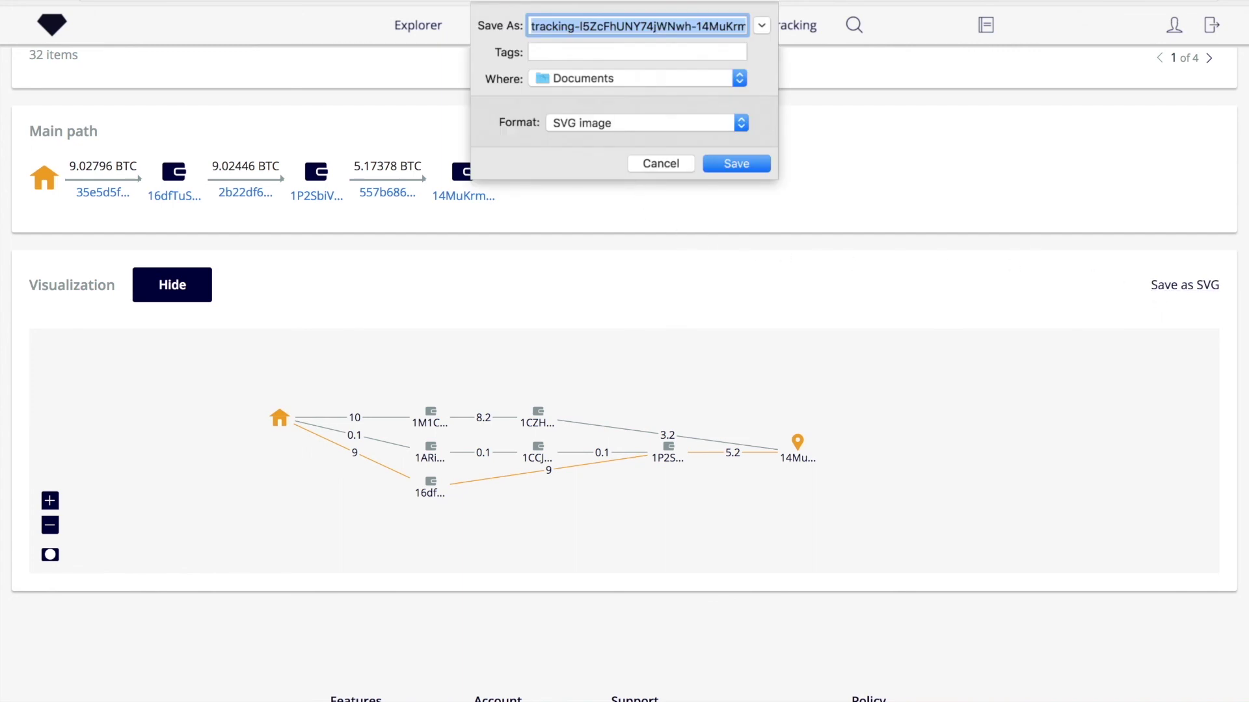
Save the flow graph SVG file to Documents and check the completed download.
click(725, 166)
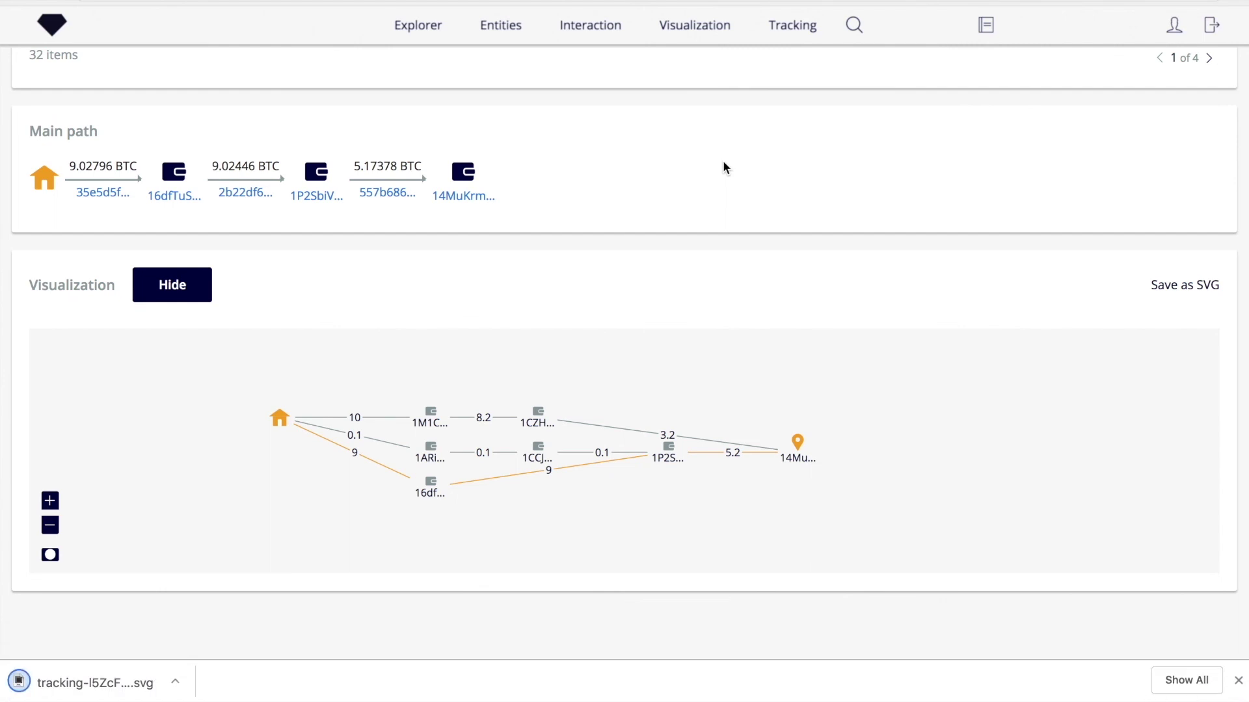
click(176, 682)
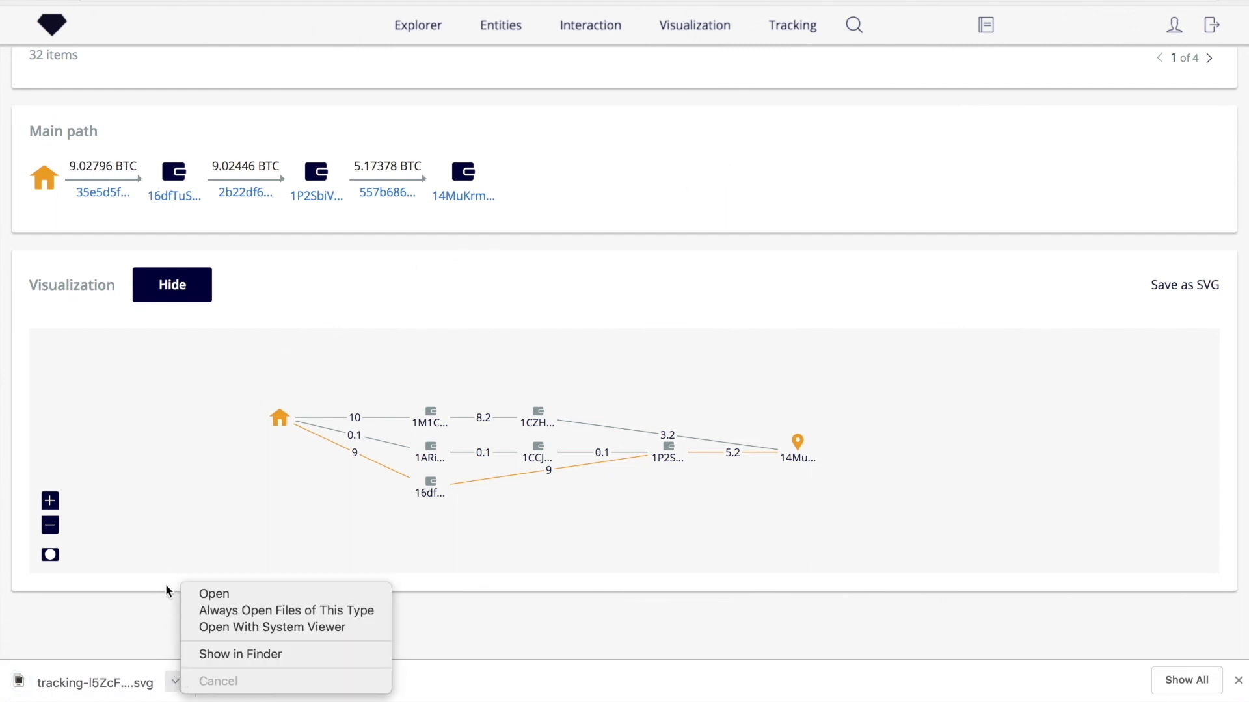
click(370, 389)
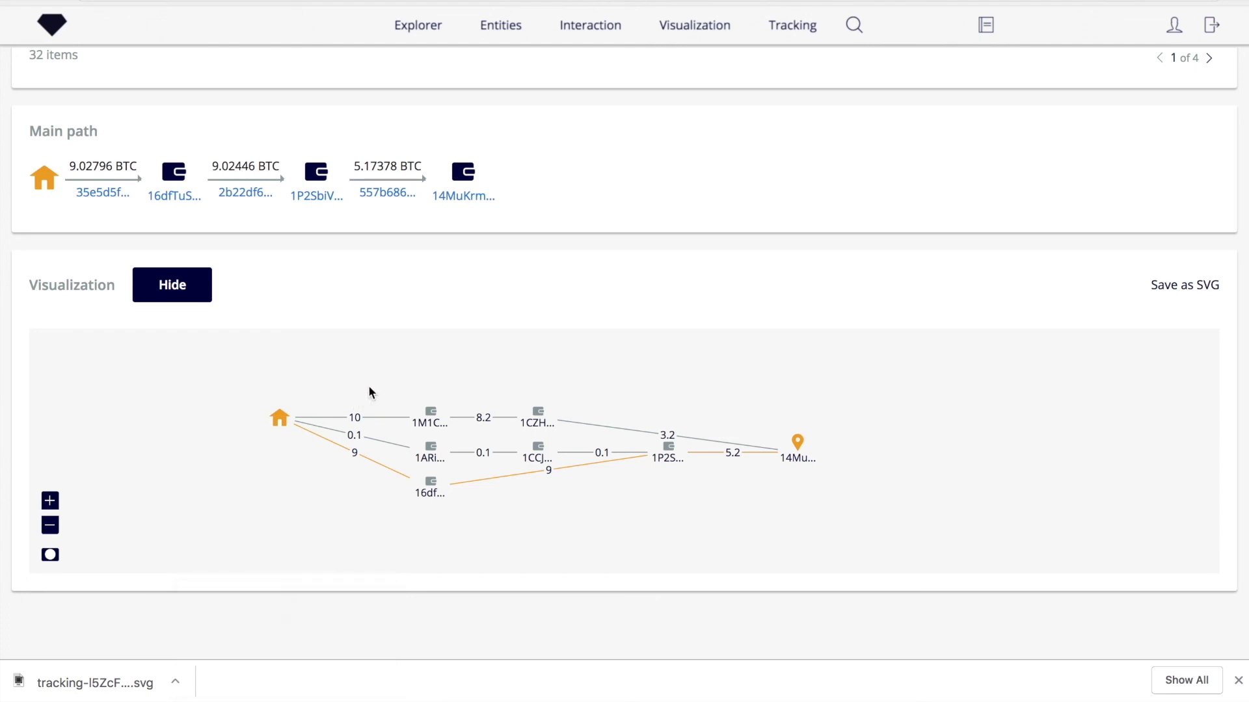